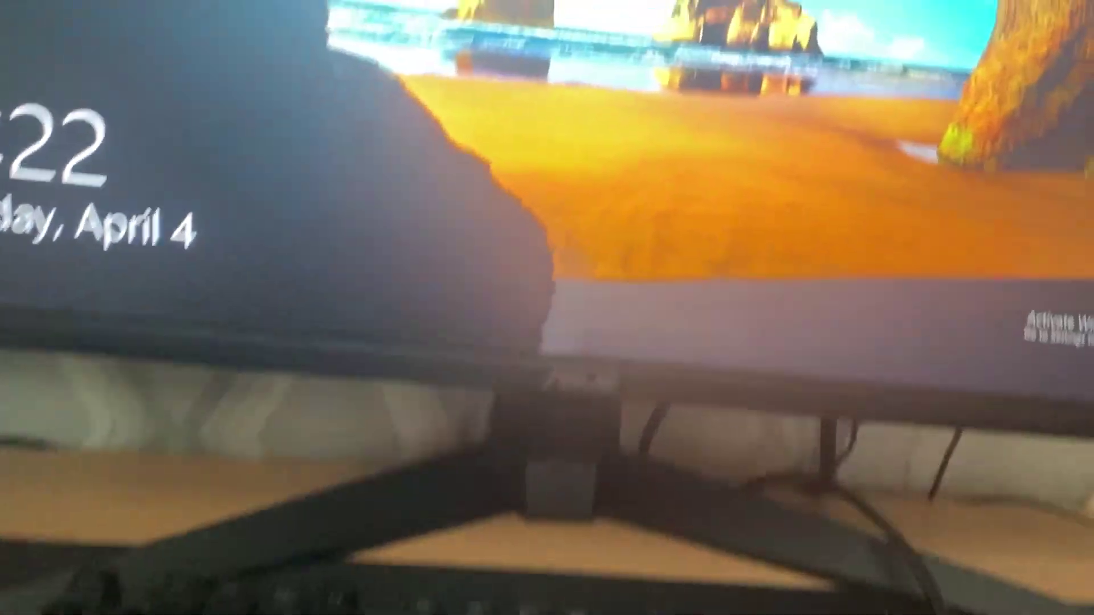
Wake the computer from the Windows lock screen to show the sign-in PIN field
key("space")
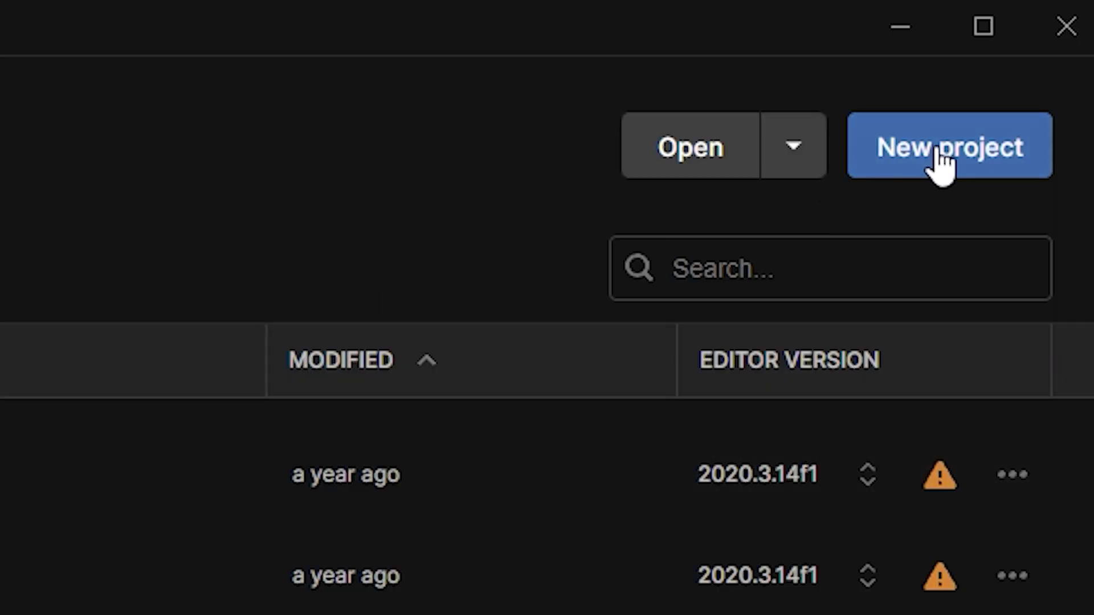
Create a new 2D Mobile template project named 'DCVNBLNBLDNBDF'
left_click(940, 166)
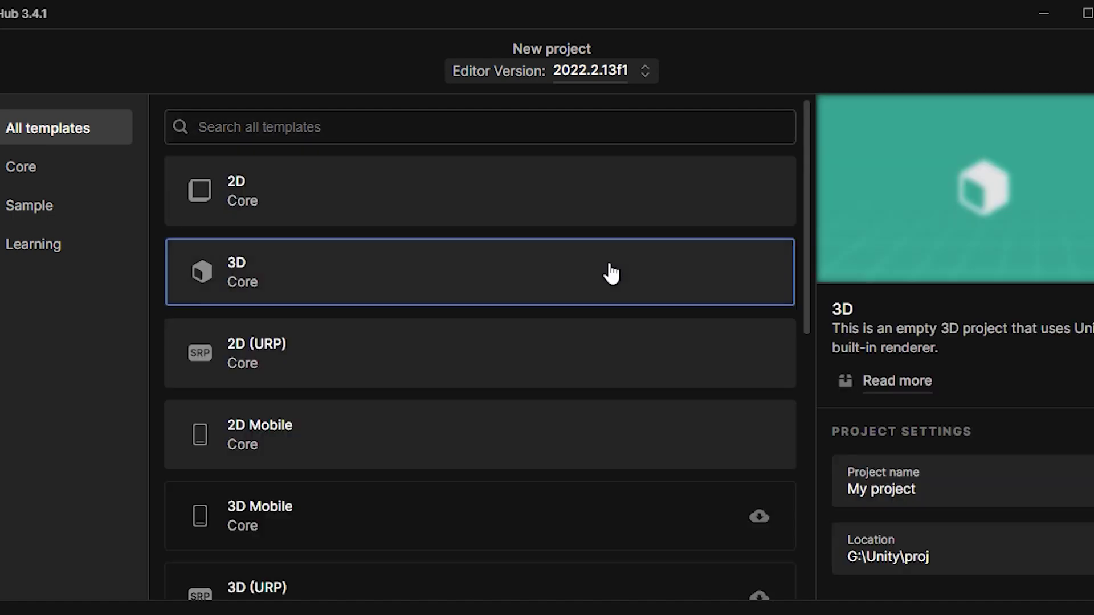
scroll(311, 252, "down", 2)
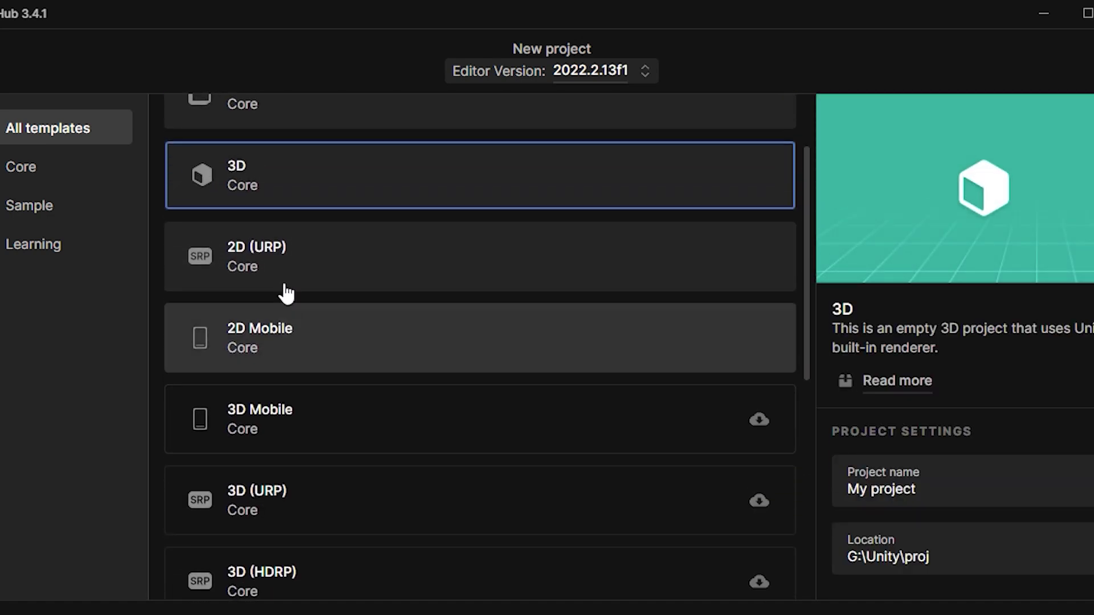
left_click(319, 348)
left_click(922, 488)
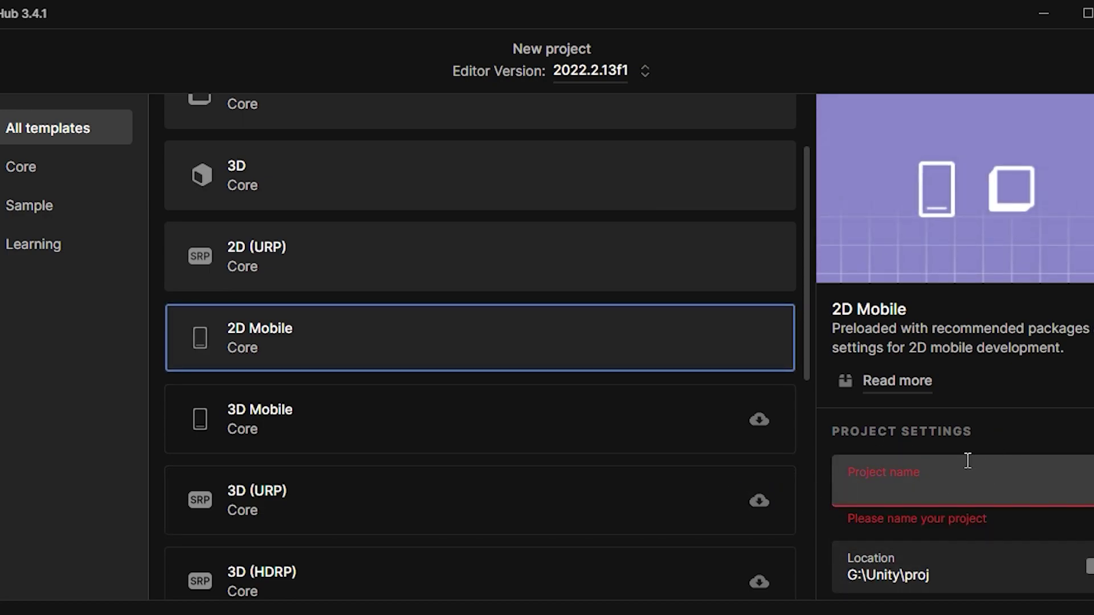
type("DCVNBLNBLDNBDF")
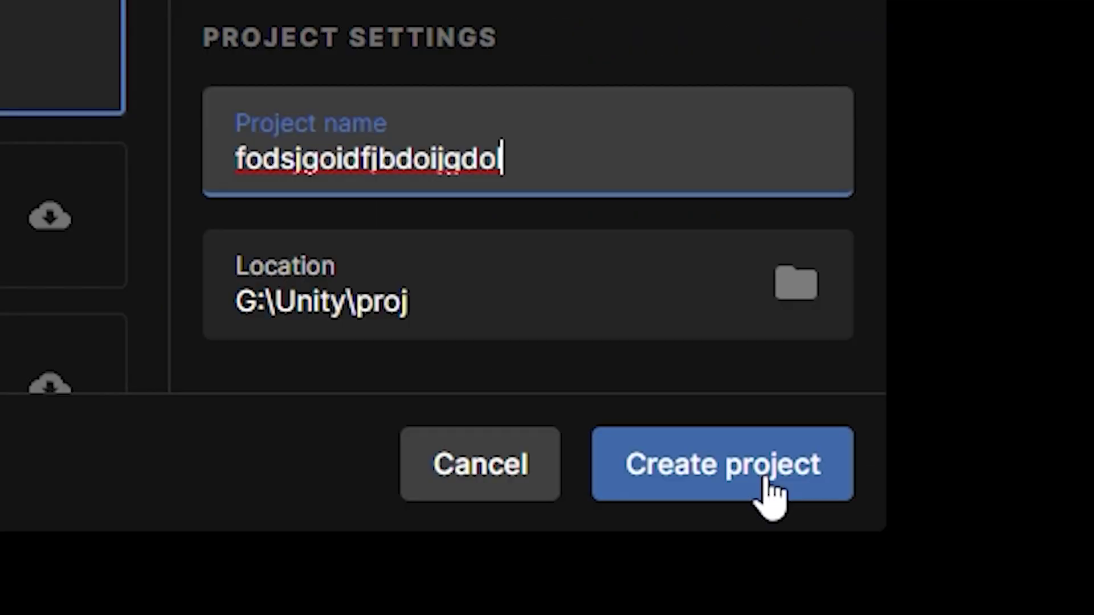
left_click(772, 497)
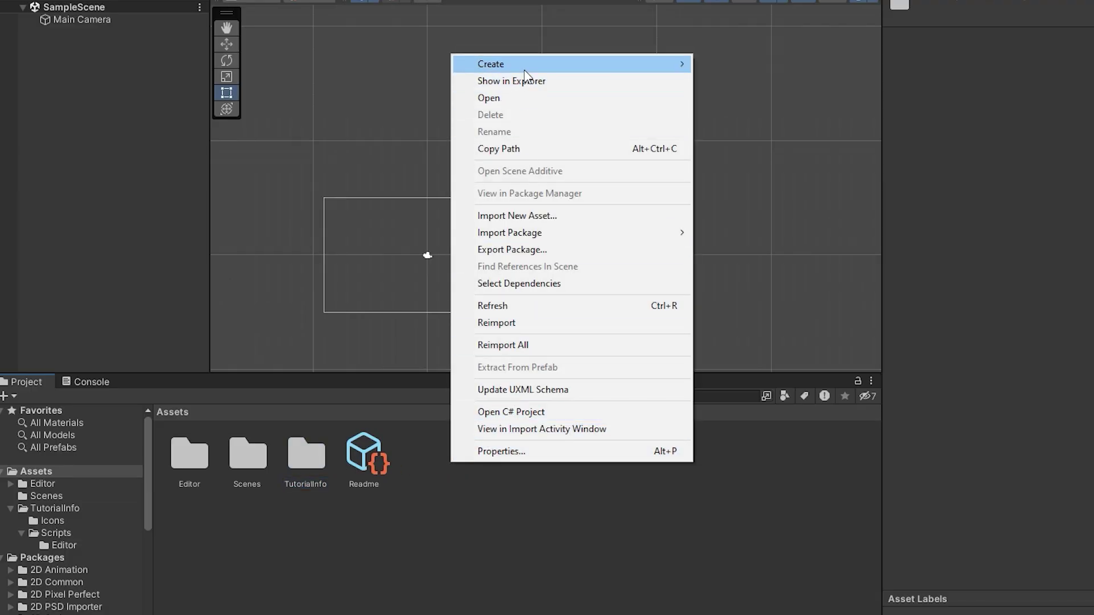
Add an empty folder called 'ale mele' under the project's Assets
mouse_move(670, 63)
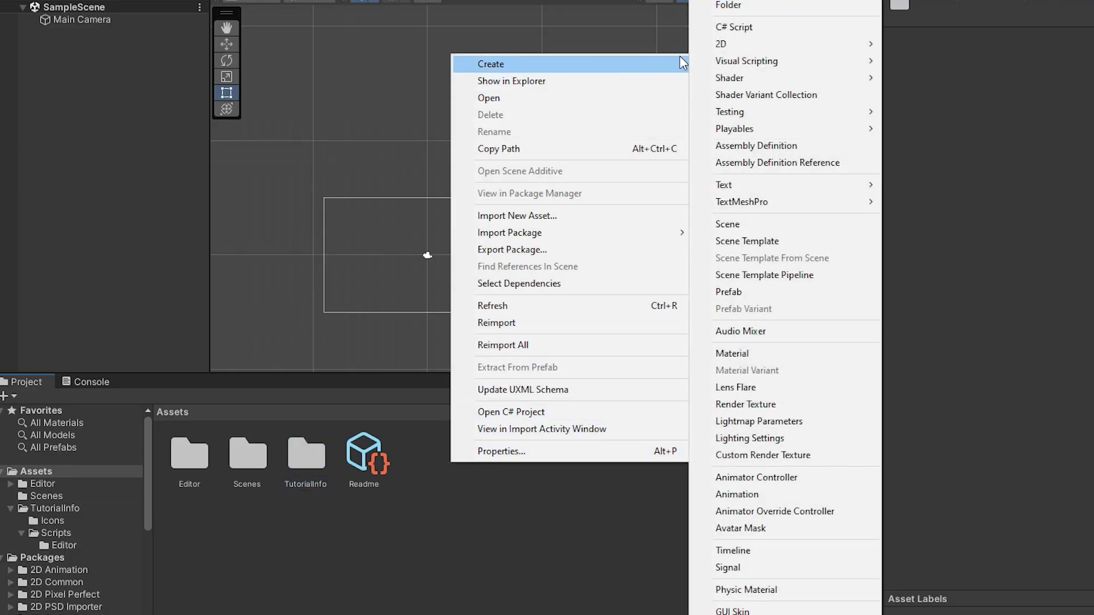
left_click(729, 5)
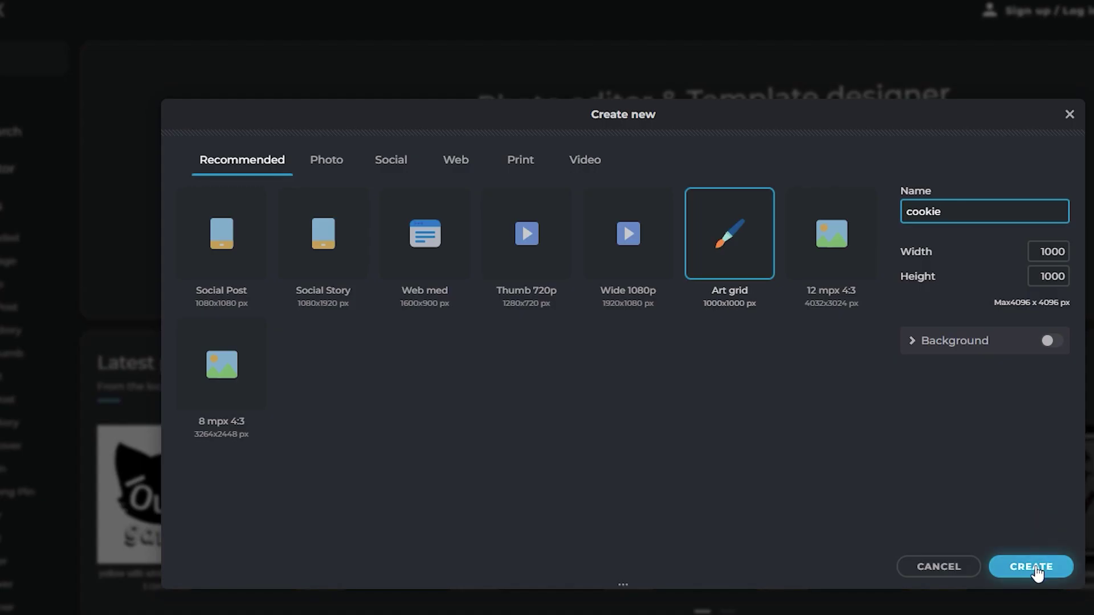
Make a 1000×1000 'cookie' canvas with a black round outline and brown fill on a new layer
left_click(1033, 567)
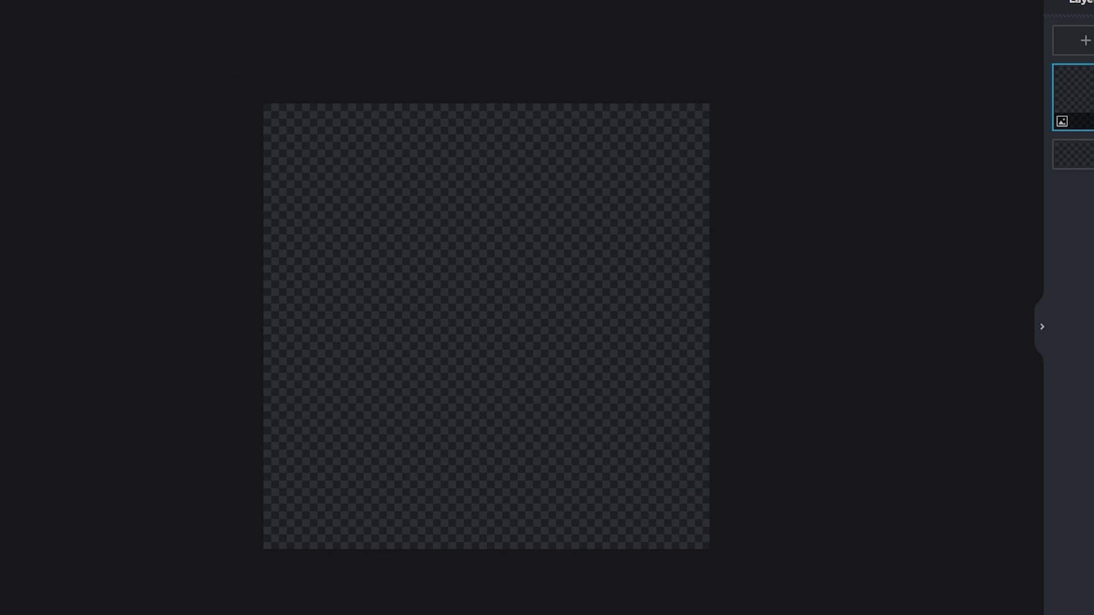
left_click_drag(486, 119, 573, 121)
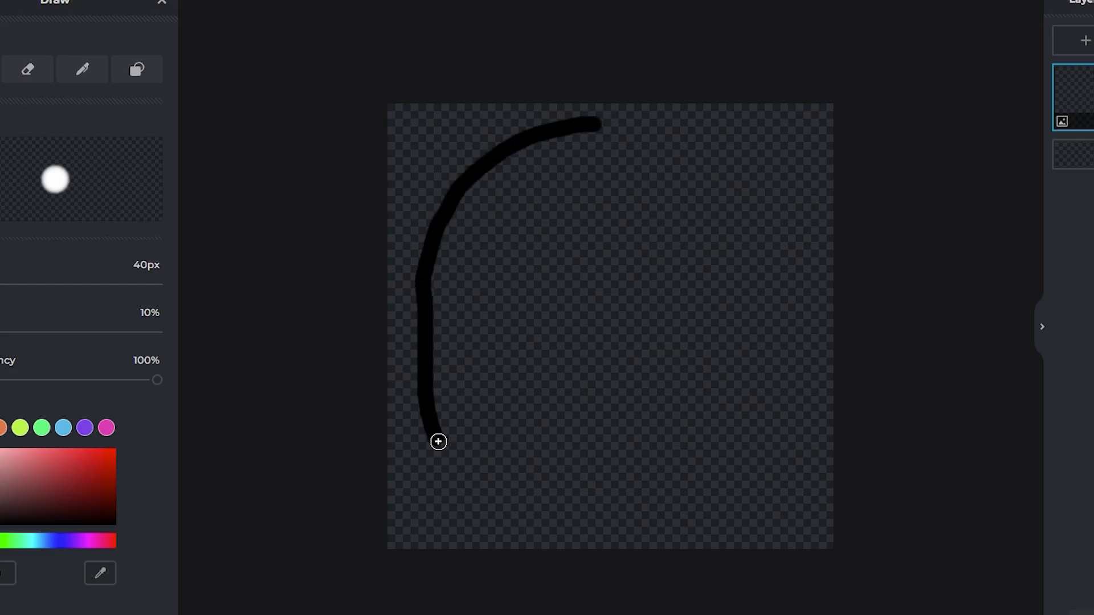
left_click(1085, 40)
left_click(3, 427)
left_click(31, 469)
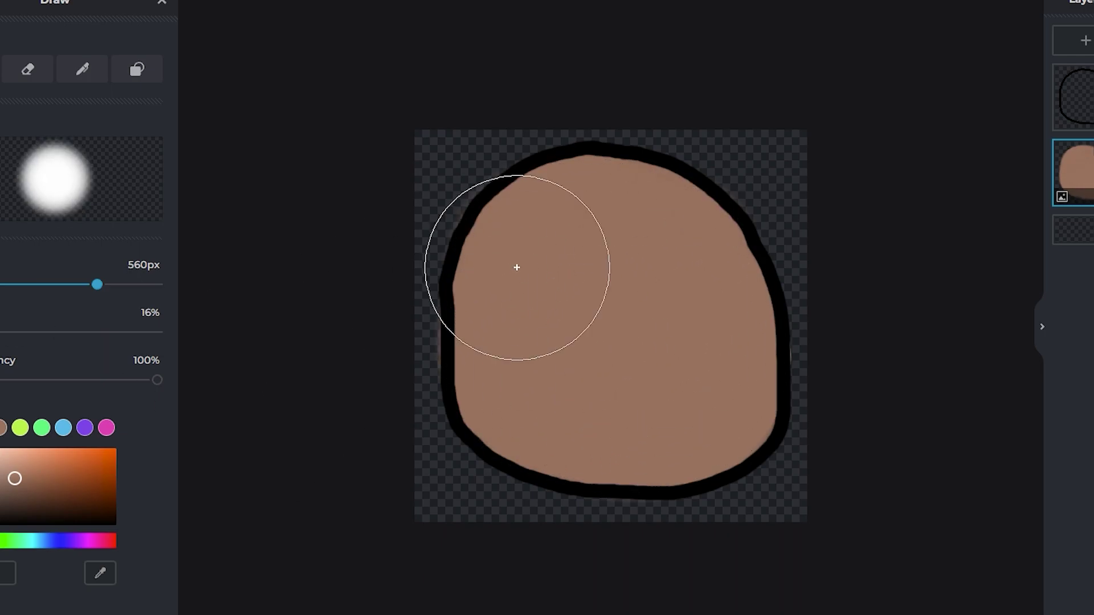
left_click_drag(594, 409, 697, 318)
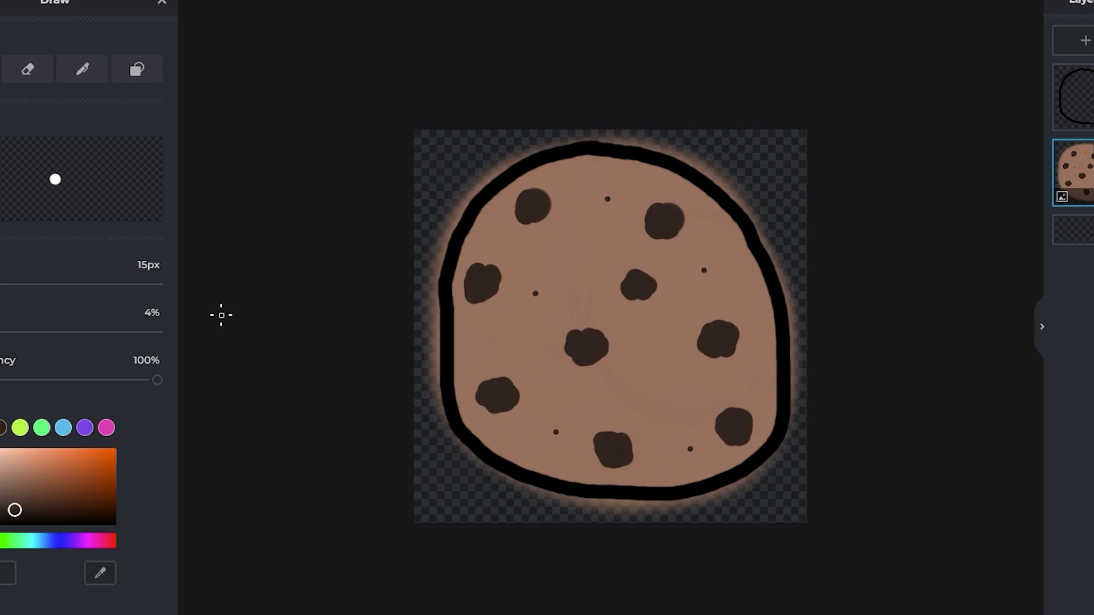
Paint dark brown chocolate chips of various sizes across the cookie
key("ctrl+plus")
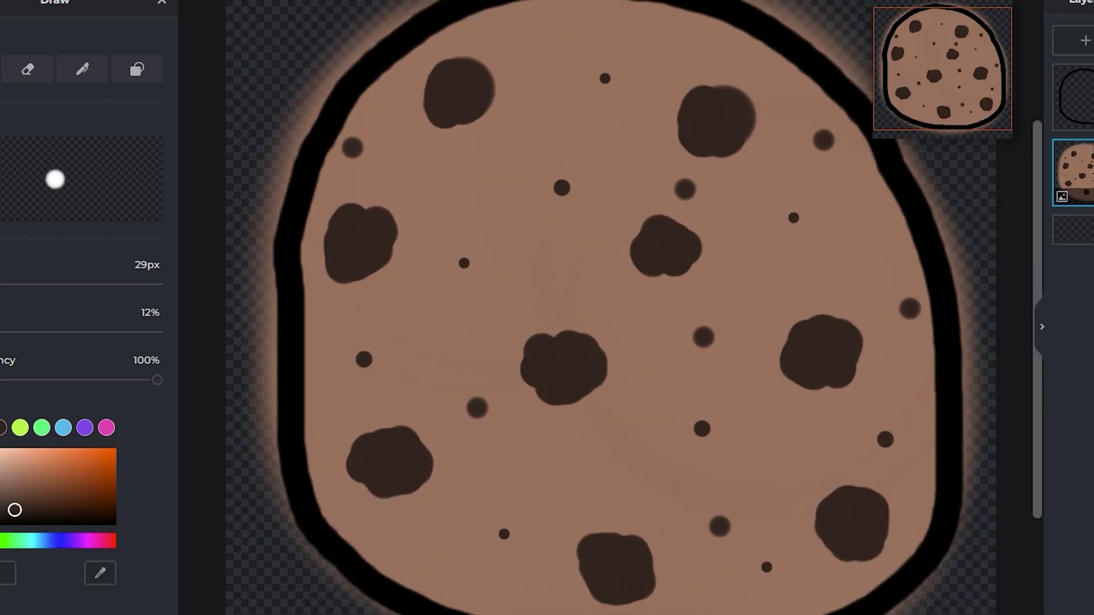
left_click(463, 266)
scroll(721, 481, "down", 1)
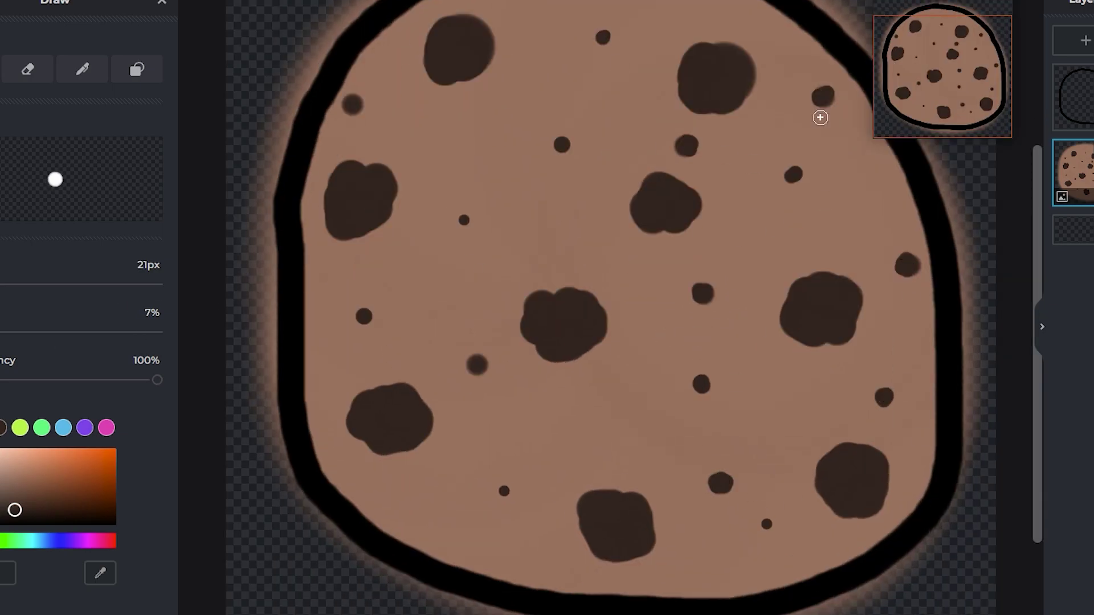
key("ctrl+minus")
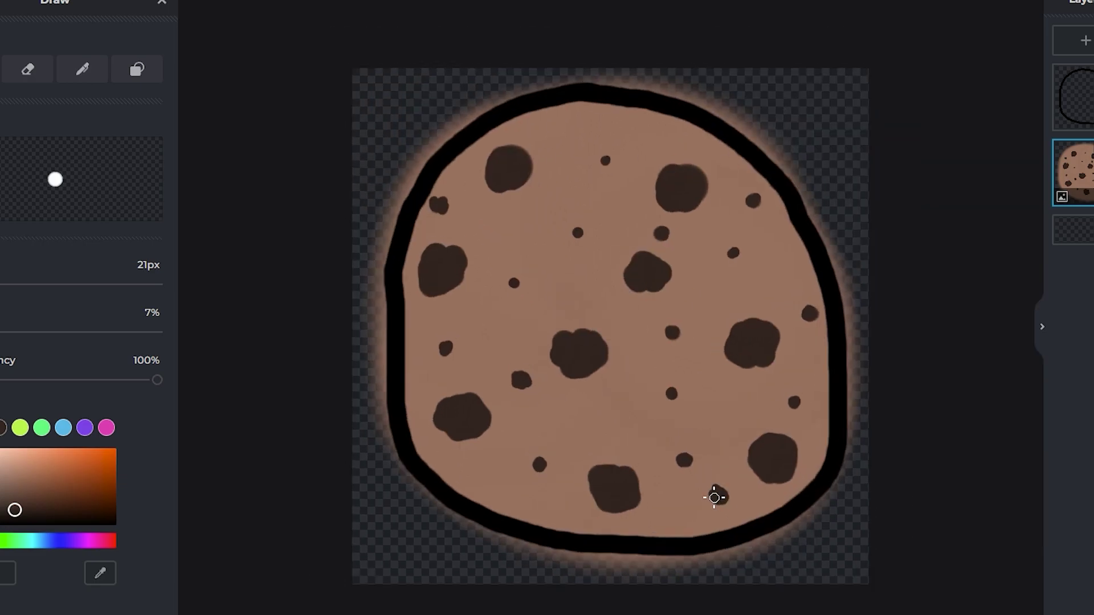
scroll(528, 285, "down", 1)
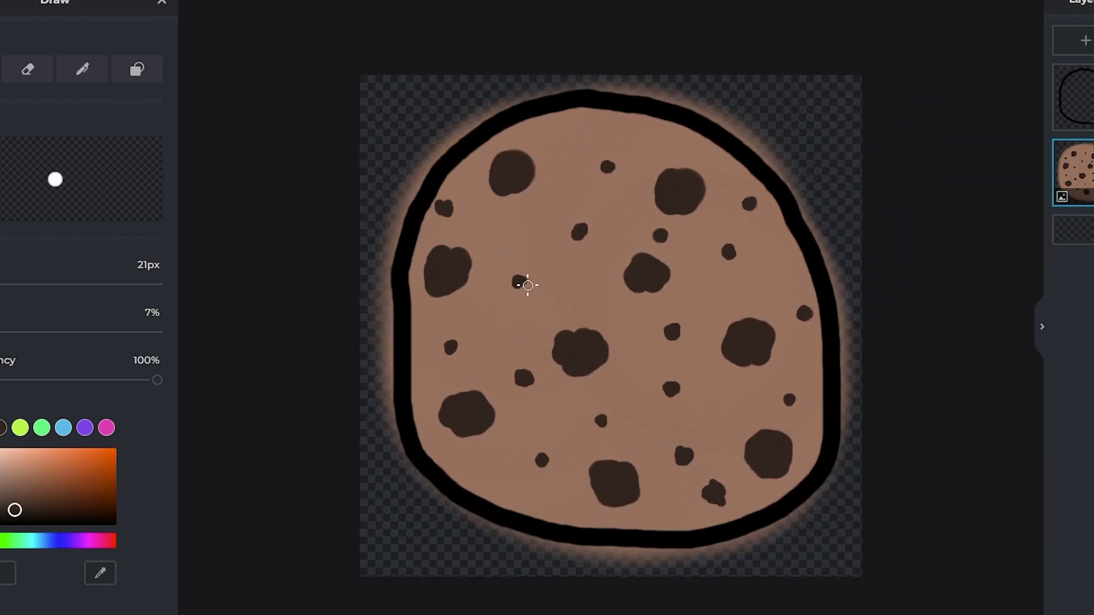
scroll(642, 242, "down", 2)
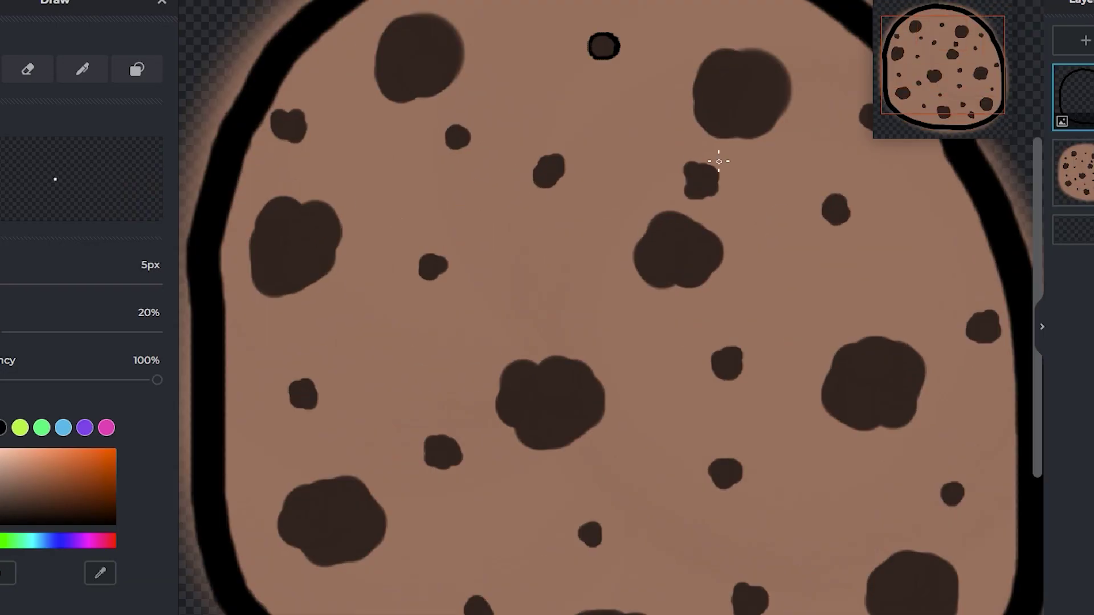
Trace thin 5px black outlines around the first batch of chocolate chips
left_click_drag(654, 91, 705, 194)
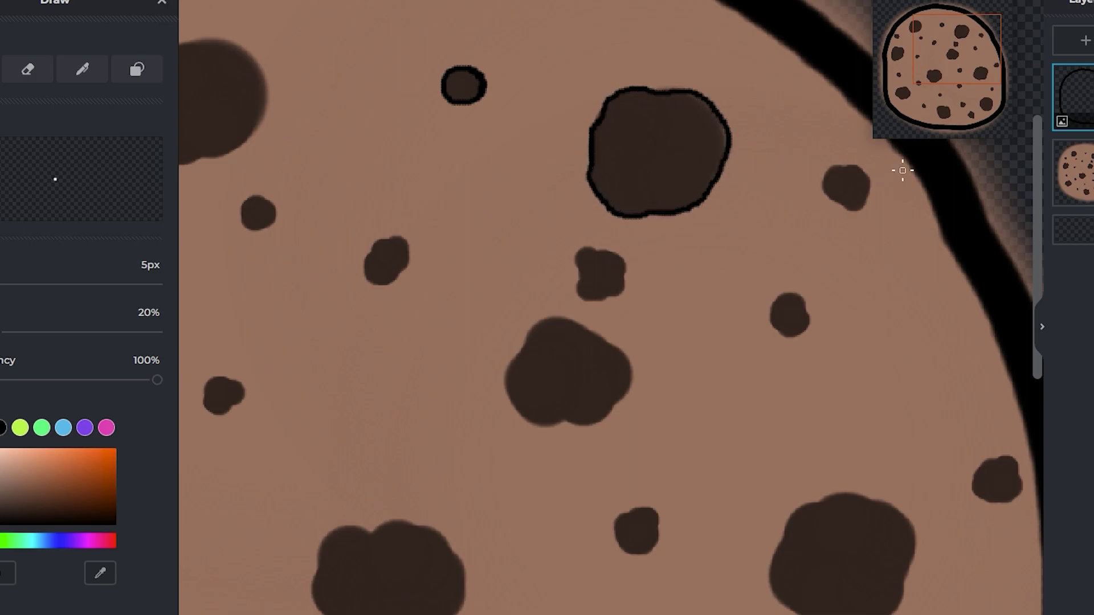
left_click_drag(794, 313, 757, 403)
left_click_drag(364, 219, 296, 320)
mouse_move(536, 487)
left_mouse_down()
mouse_move(555, 212)
mouse_move(393, 317)
left_mouse_up()
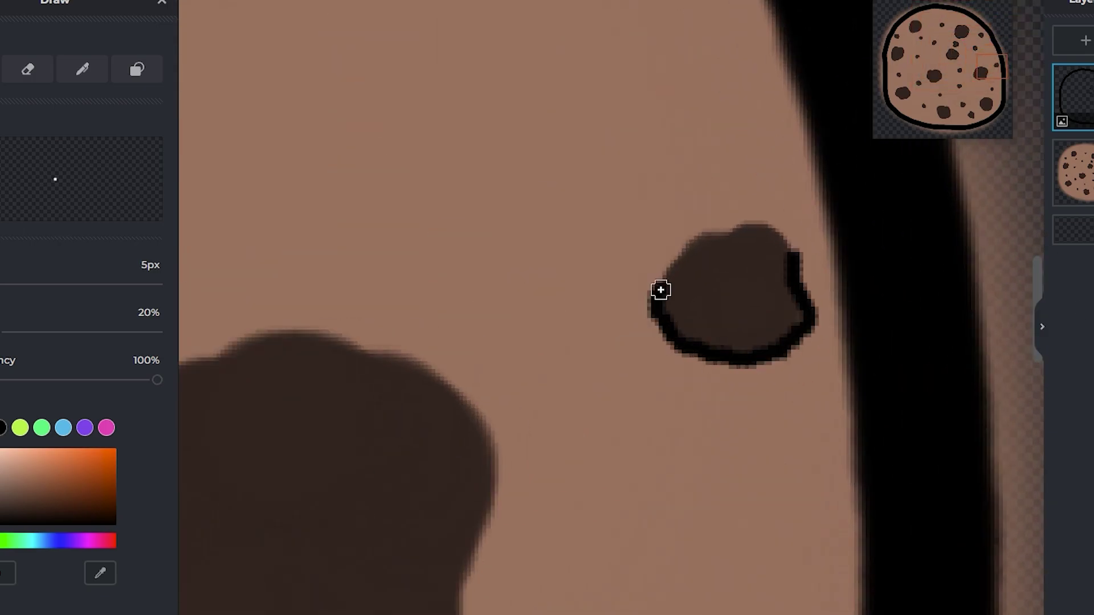
mouse_move(785, 358)
left_mouse_down()
mouse_move(756, 448)
mouse_move(408, 332)
left_mouse_up()
mouse_move(871, 456)
left_mouse_down()
mouse_move(873, 332)
mouse_move(964, 400)
left_mouse_up()
mouse_move(903, 342)
left_mouse_down()
mouse_move(535, 223)
mouse_move(1020, 442)
left_mouse_up()
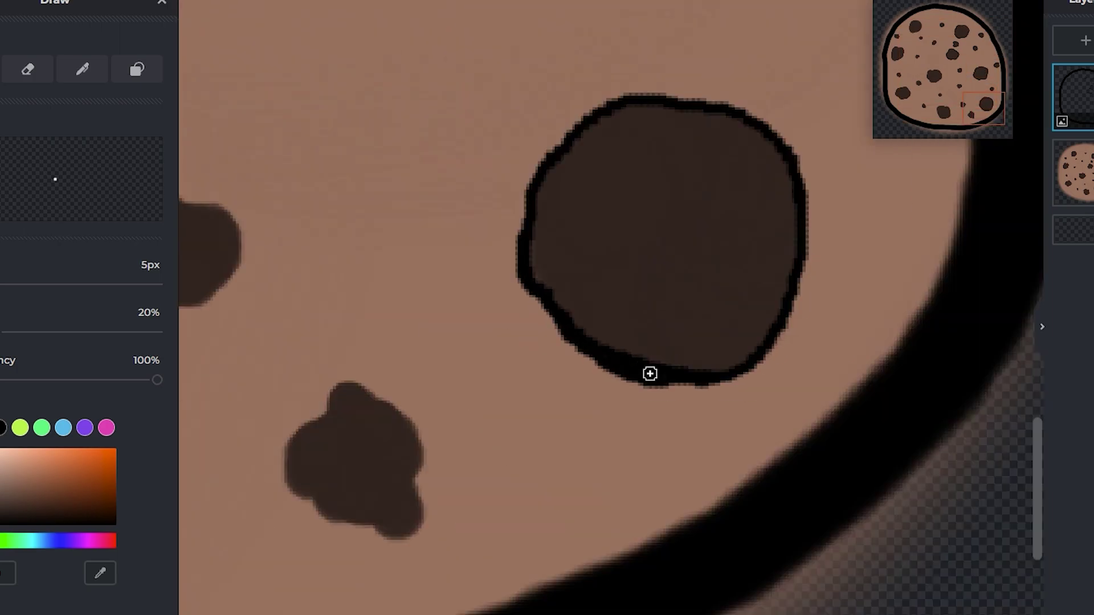
mouse_move(664, 367)
left_mouse_down()
mouse_move(644, 420)
mouse_move(559, 297)
left_mouse_up()
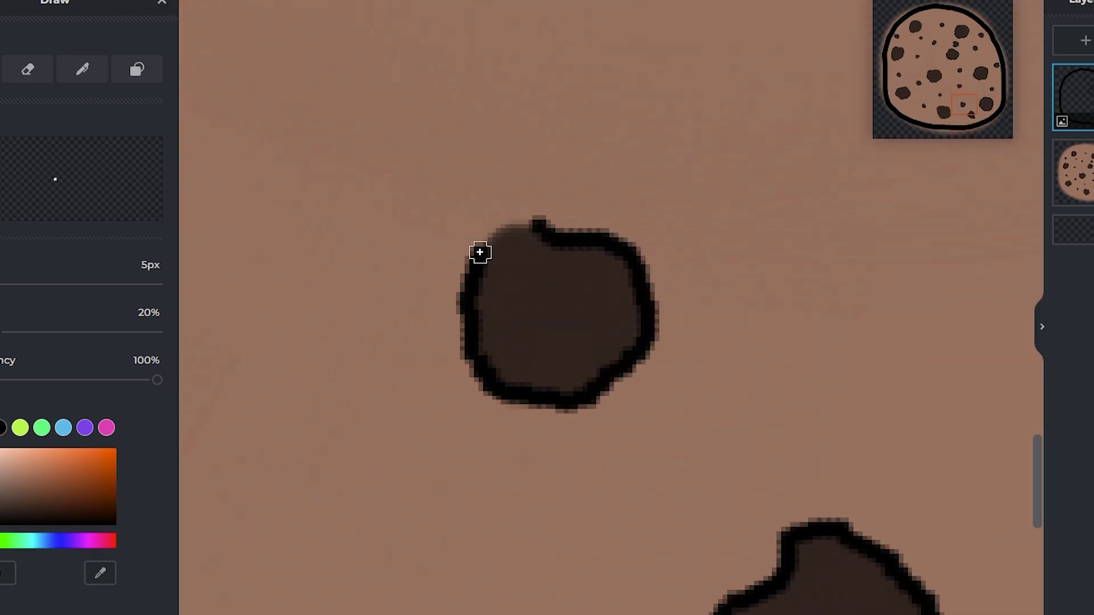
mouse_move(608, 202)
left_mouse_down()
mouse_move(366, 189)
mouse_move(625, 195)
left_mouse_up()
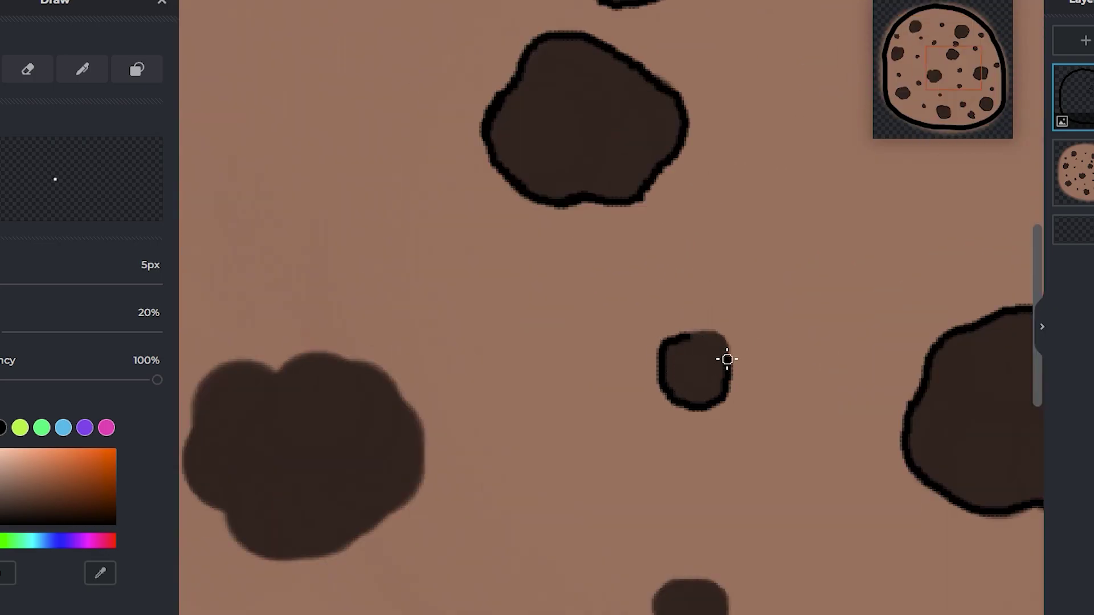
Outline the remaining chocolate chips, including the large ones, in black
mouse_move(720, 372)
left_mouse_down()
mouse_move(666, 401)
mouse_move(721, 371)
left_mouse_up()
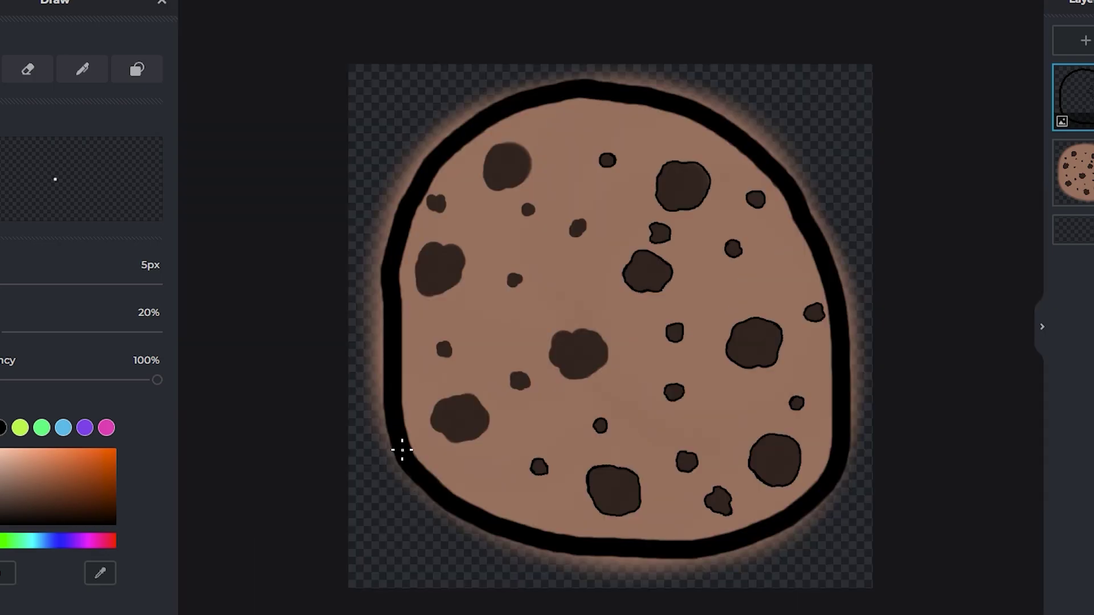
left_click_drag(413, 336, 453, 450)
mouse_move(625, 335)
left_mouse_down()
mouse_move(459, 354)
mouse_move(333, 527)
mouse_move(537, 413)
left_mouse_up()
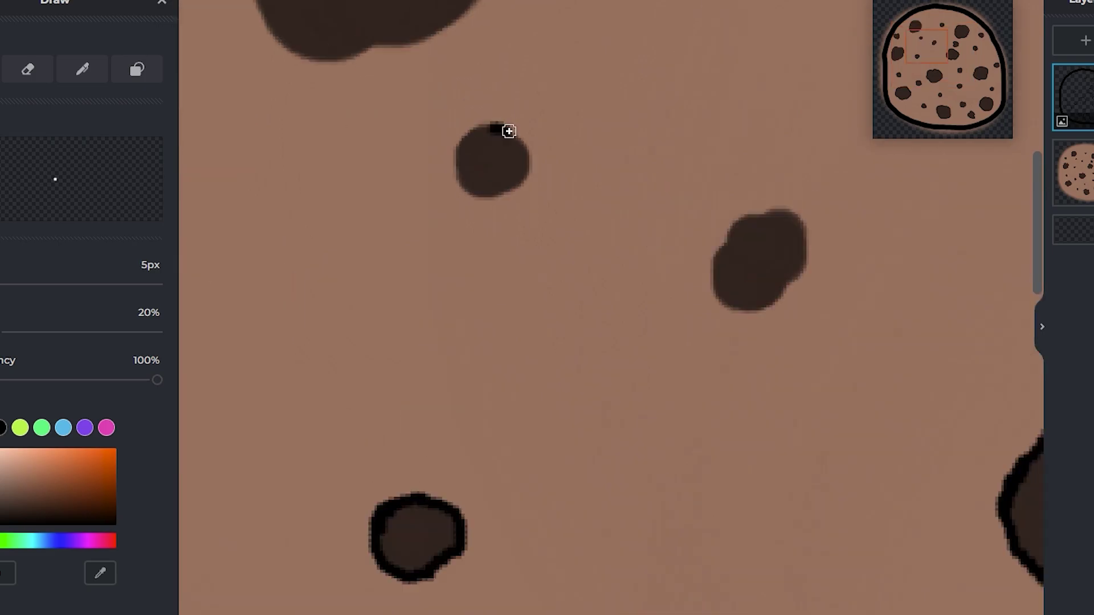
left_click_drag(508, 127, 507, 127)
left_click_drag(727, 224, 807, 251)
mouse_move(391, 137)
left_mouse_down()
mouse_move(513, 41)
mouse_move(393, 169)
left_mouse_up()
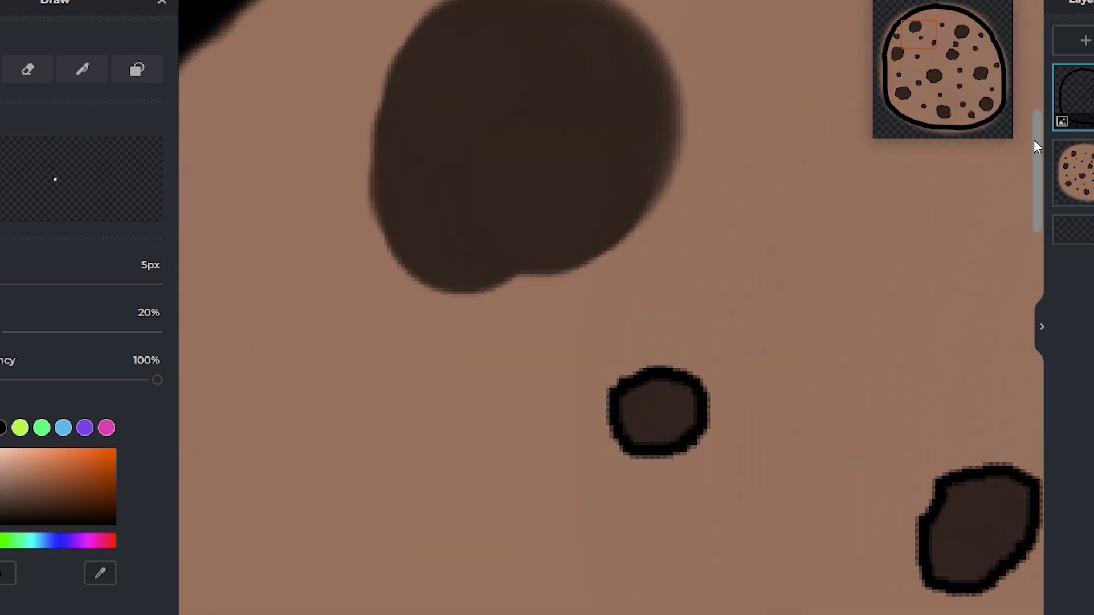
mouse_move(457, 147)
left_mouse_down()
mouse_move(437, 442)
mouse_move(578, 148)
left_mouse_up()
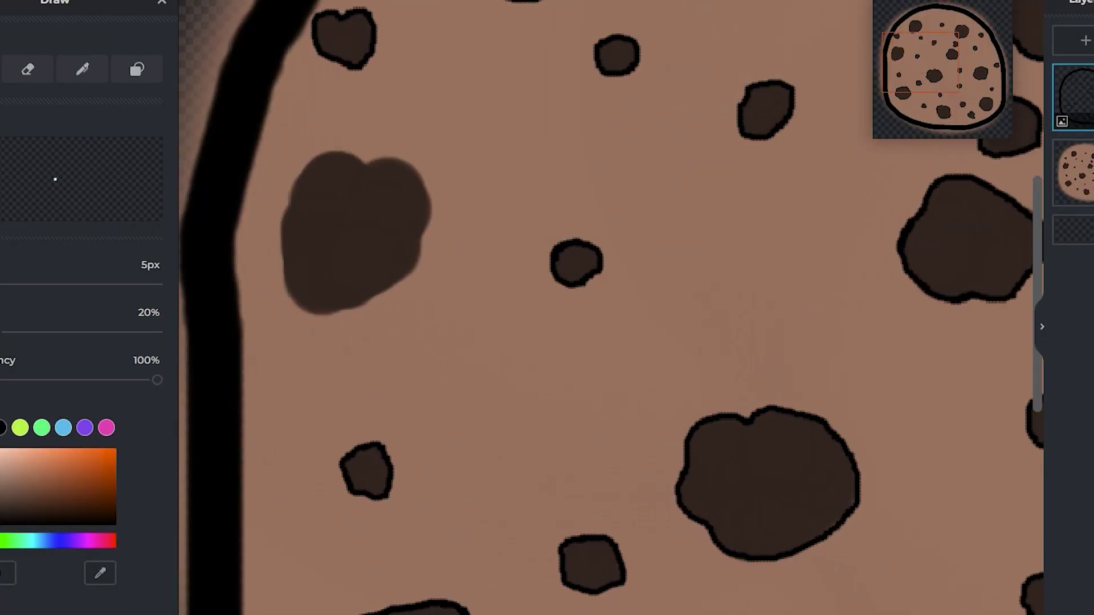
left_click_drag(428, 215, 396, 285)
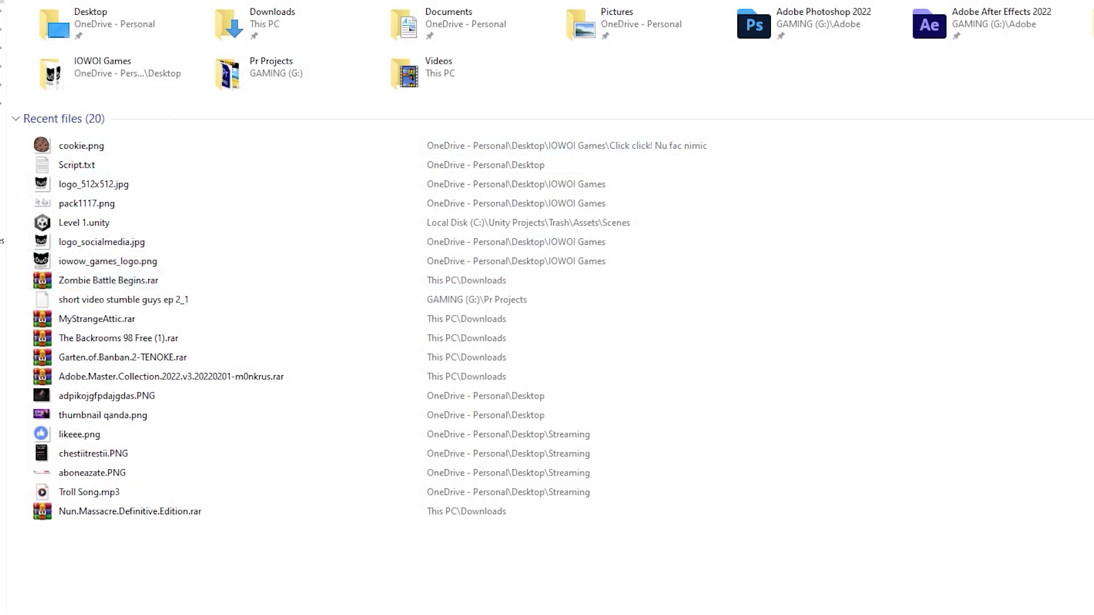
Open the 'Click click! Nu fac nimic' folder and drag cookie.png toward Unity
double_click(57, 34)
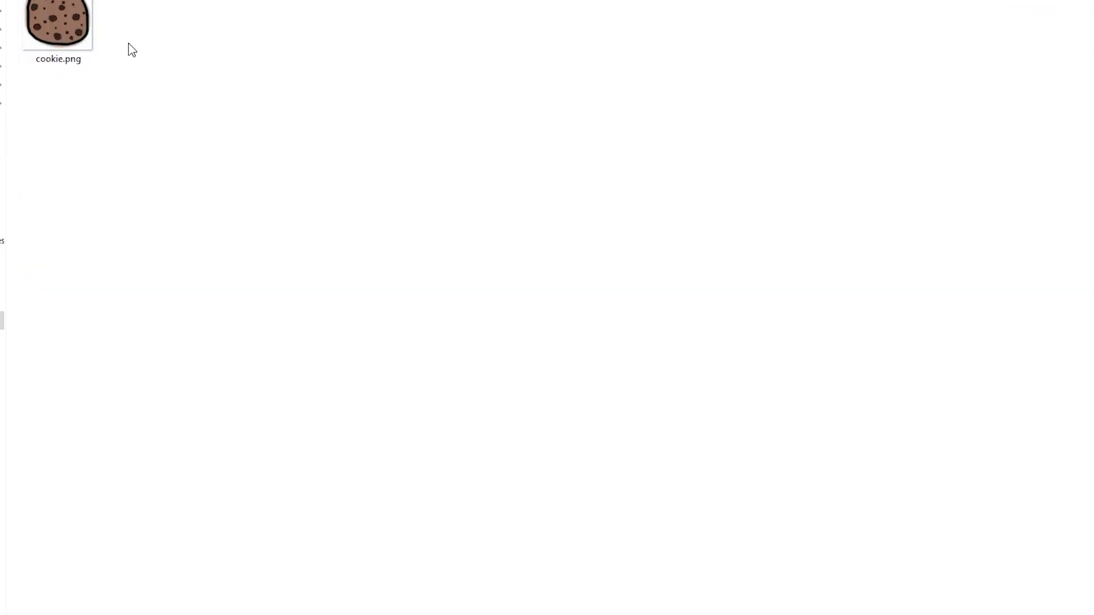
left_click_drag(58, 25, 302, 218)
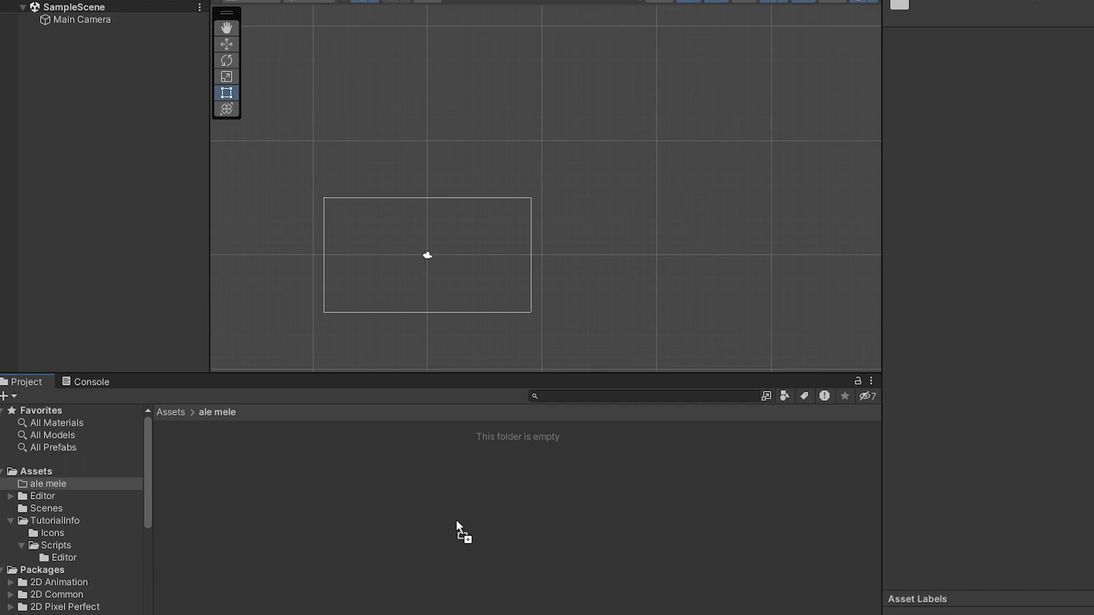
Import cookie.png into the ale mele folder as a sprite
left_click_drag(420, 486, 420, 486)
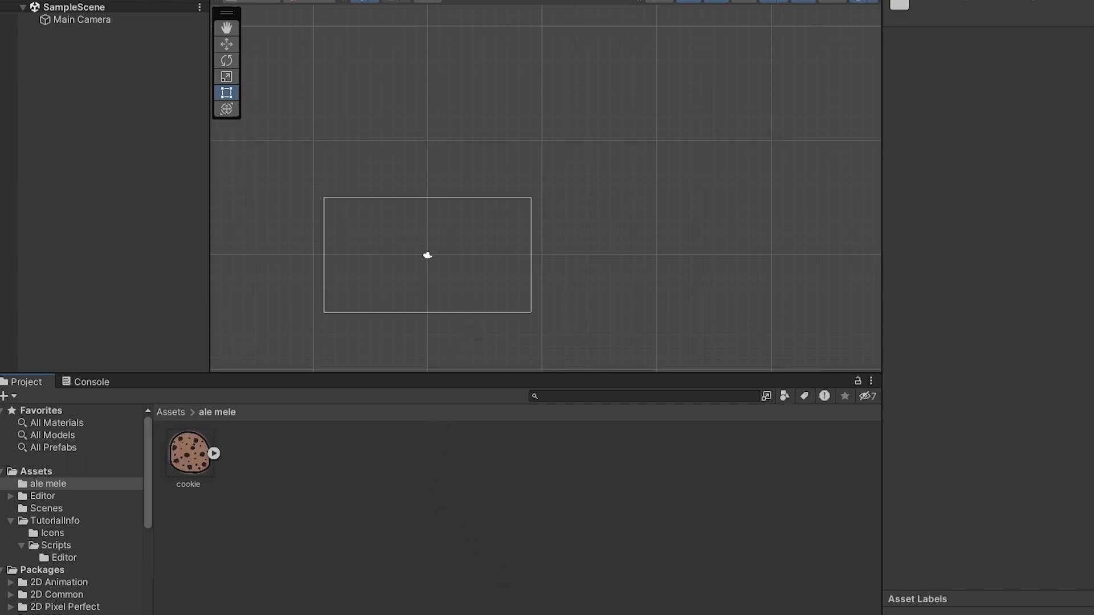
left_click(212, 454)
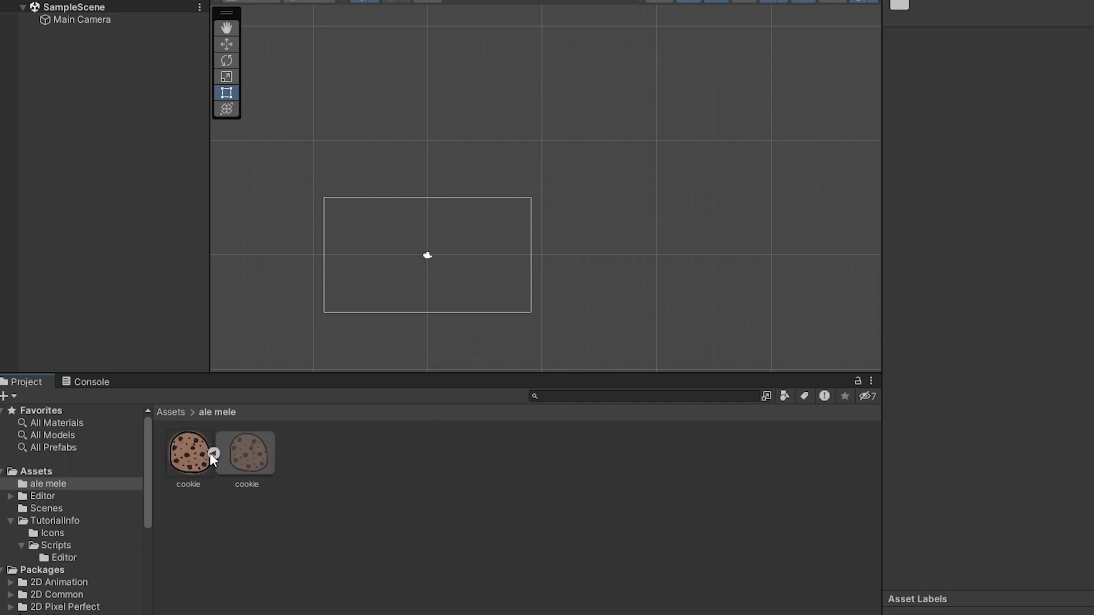
left_click(212, 453)
scroll(458, 217, "up", 3)
scroll(463, 217, "up", 2)
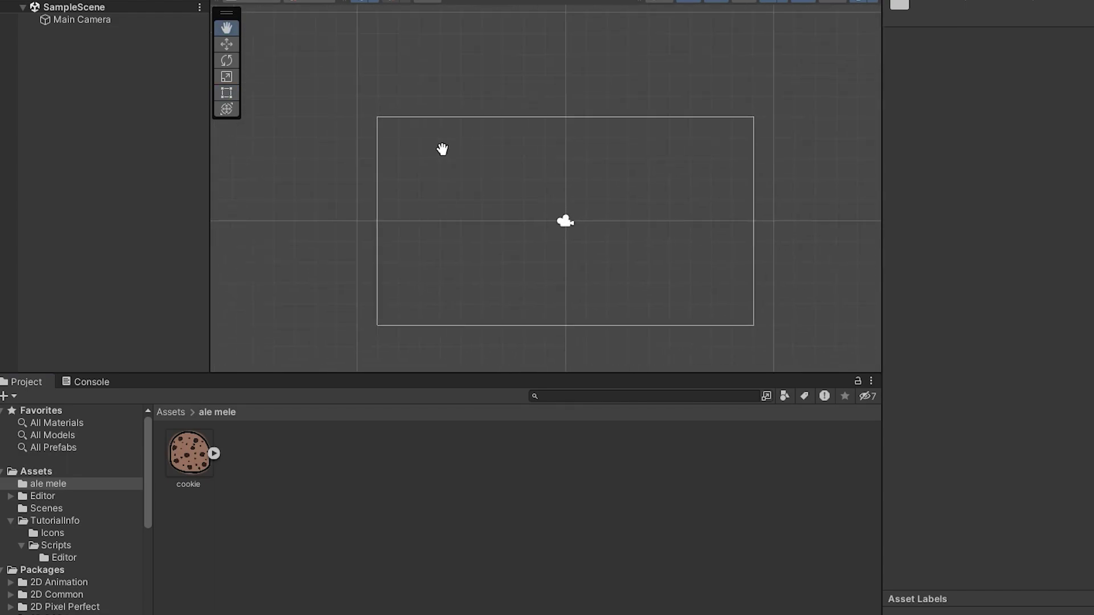
Place the cookie sprite at the centre of the camera's view in the scene
left_click(114, 20)
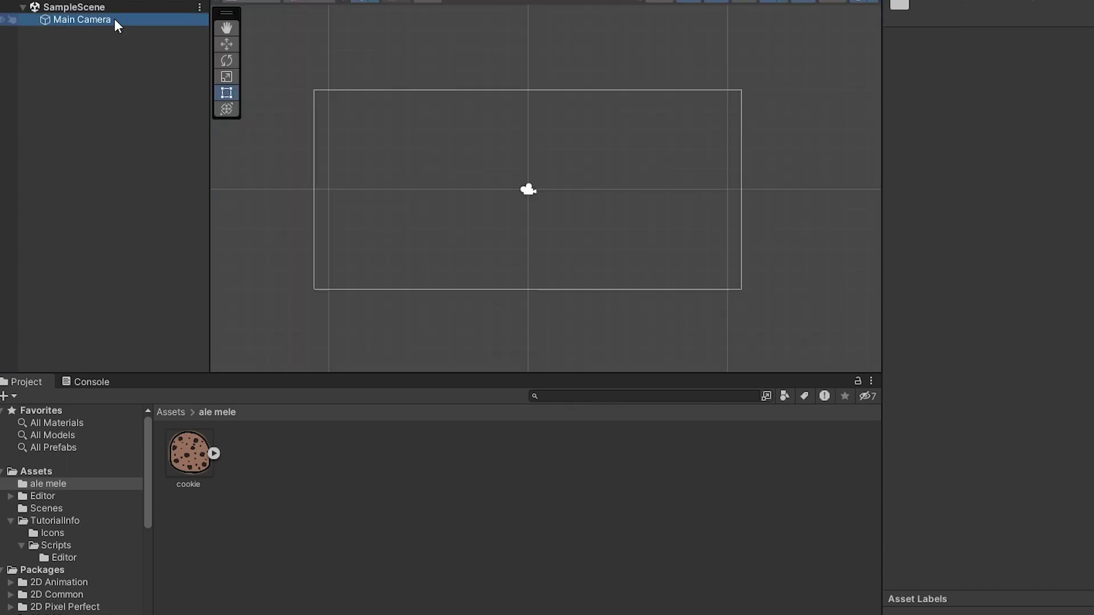
middle_click_drag(491, 171, 501, 183)
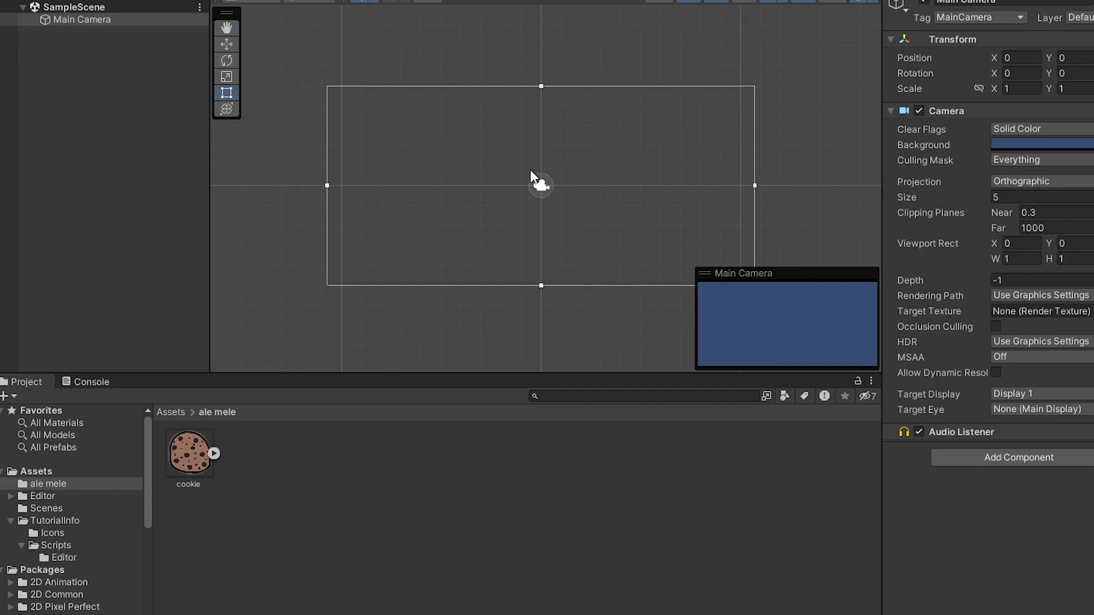
left_click_drag(241, 437, 515, 211)
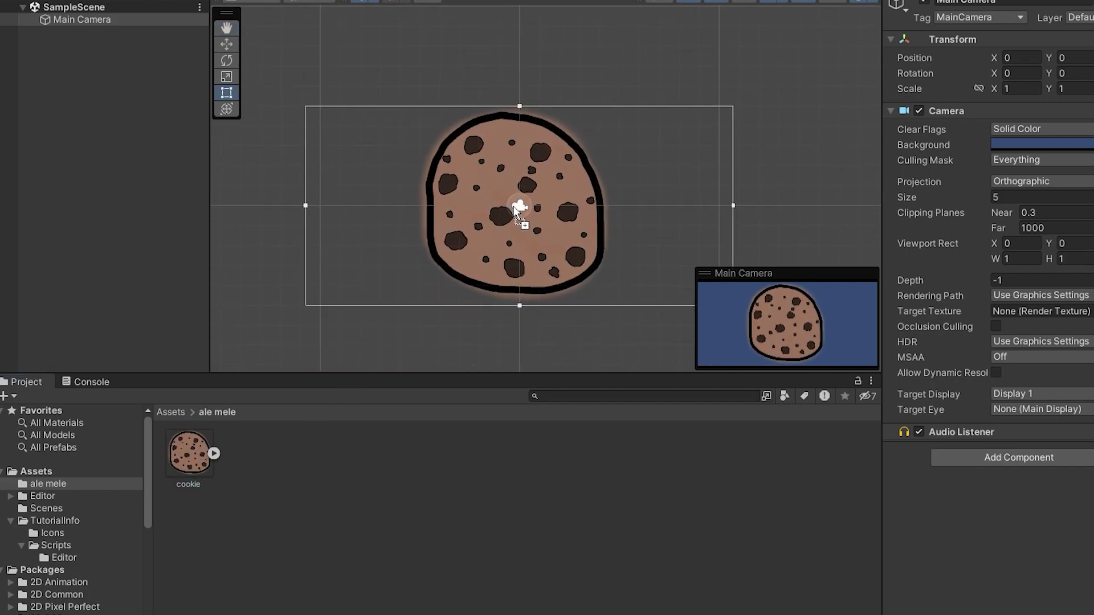
left_click_drag(514, 211, 519, 212)
left_click(479, 3)
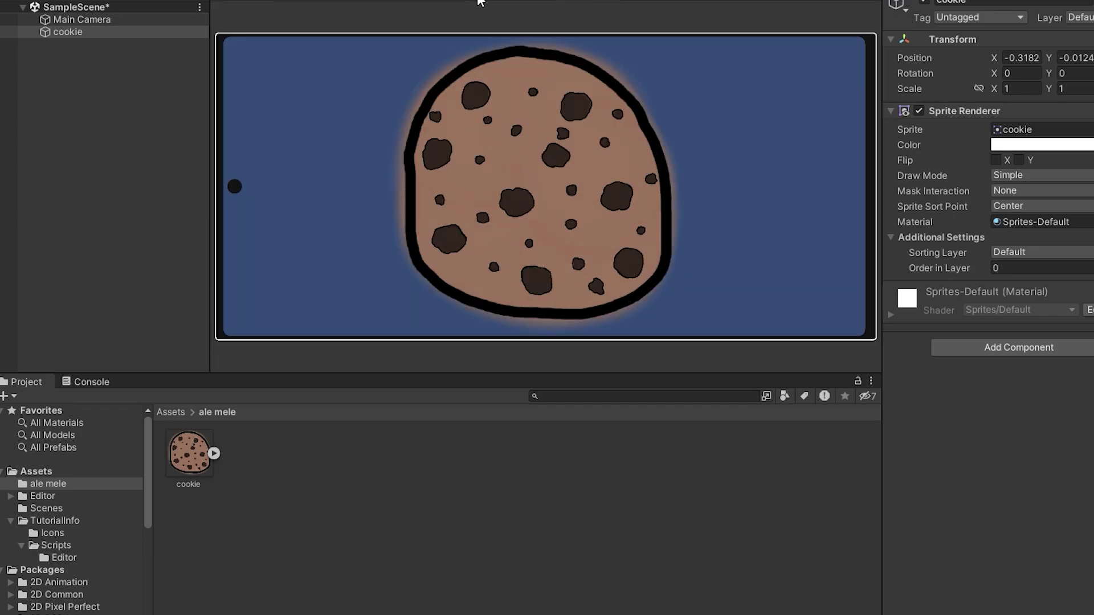
Switch the Game view to a tall portrait phone aspect
left_click(690, 1)
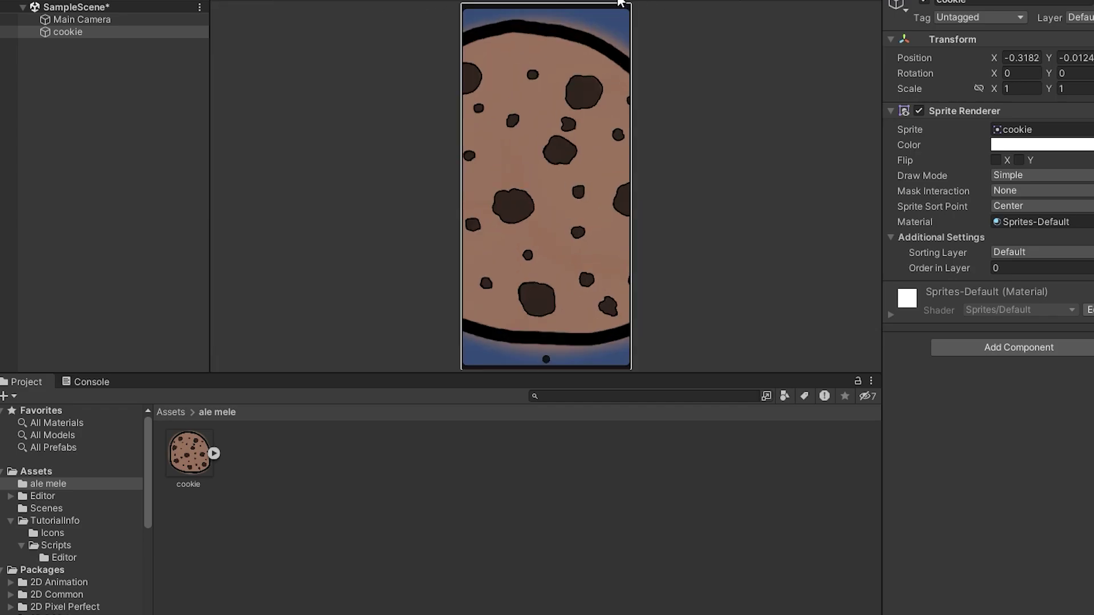
left_click(438, 3)
scroll(525, 94, "down", 3)
scroll(525, 94, "down", 2)
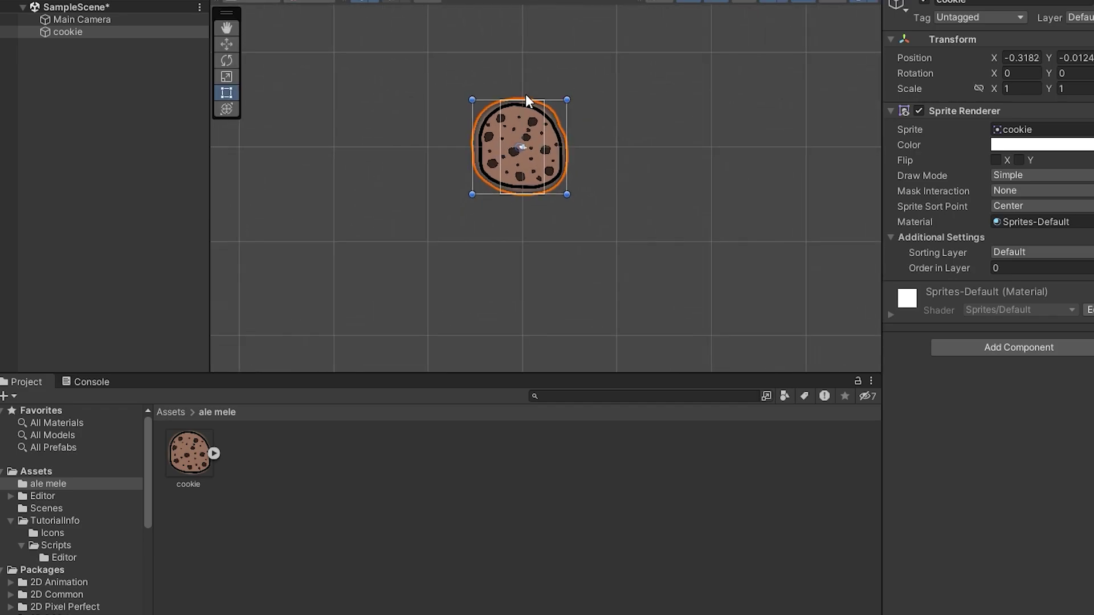
scroll(531, 149, "up", 2)
scroll(538, 155, "up", 3)
scroll(552, 172, "up", 1)
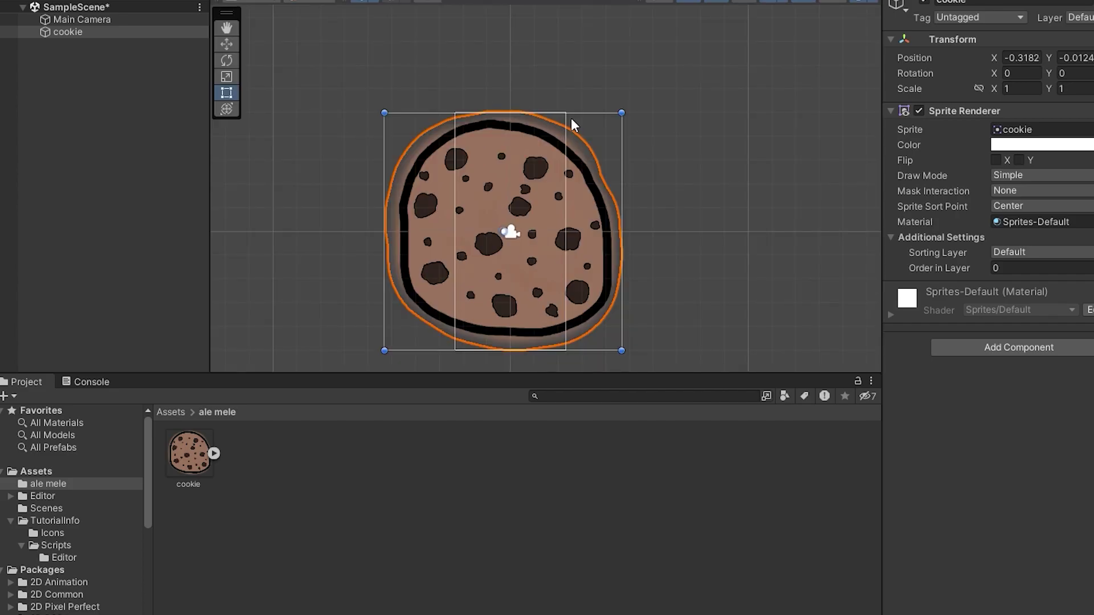
Set the cookie's position to 0,0 and its scale to 0.5,0.5
left_click(123, 33)
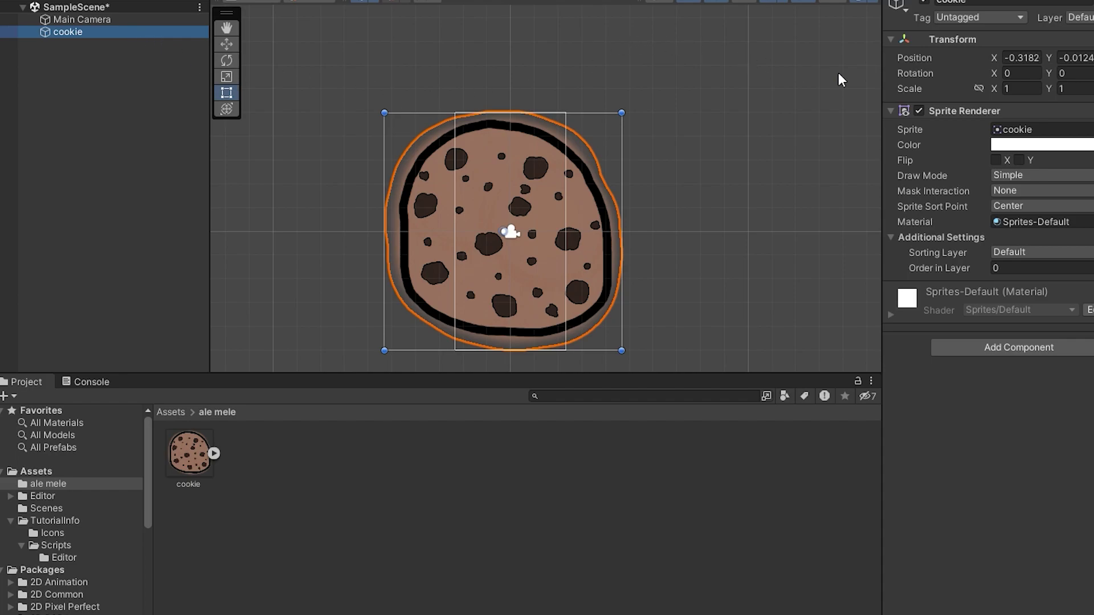
left_click(1027, 57)
type("0")
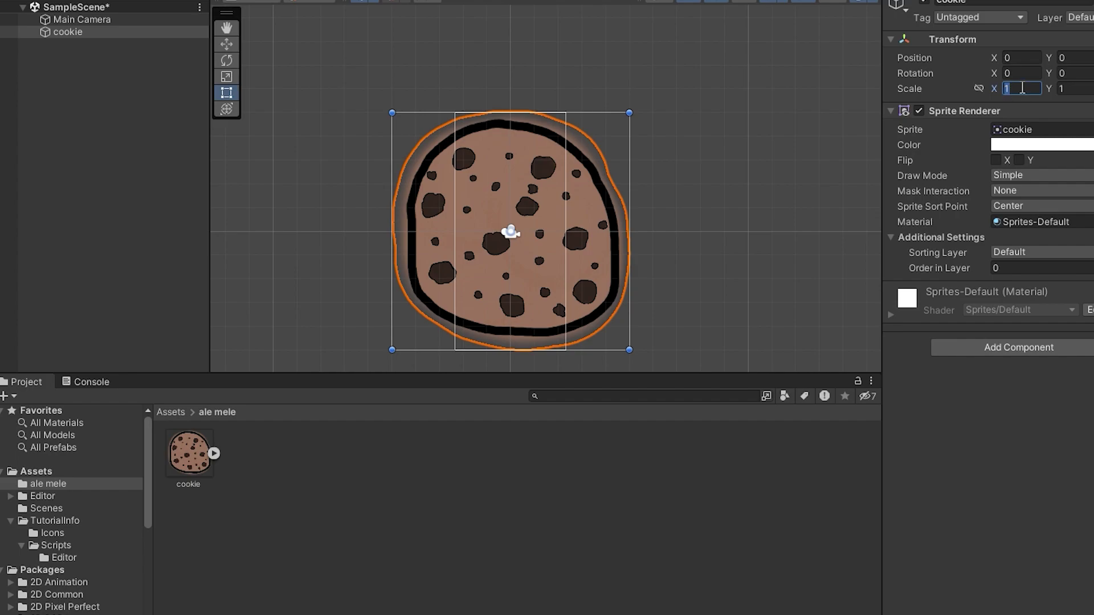
type("0.5")
key("Tab")
type("0.5")
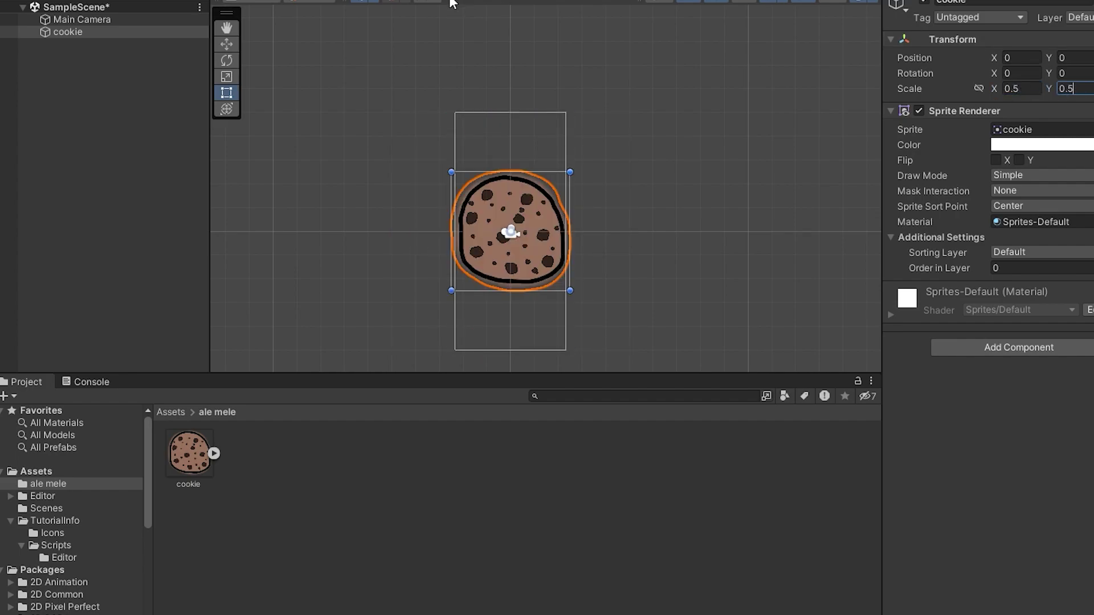
left_click(452, 1)
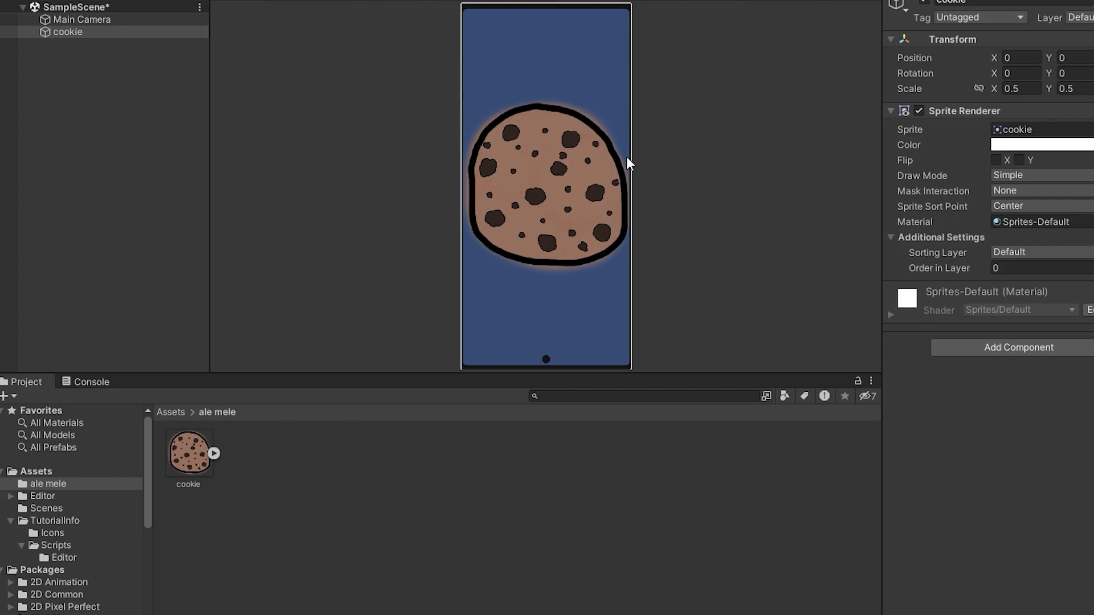
left_click(114, 23)
Change the Main Camera background colour from blue to light grey
left_click(997, 145)
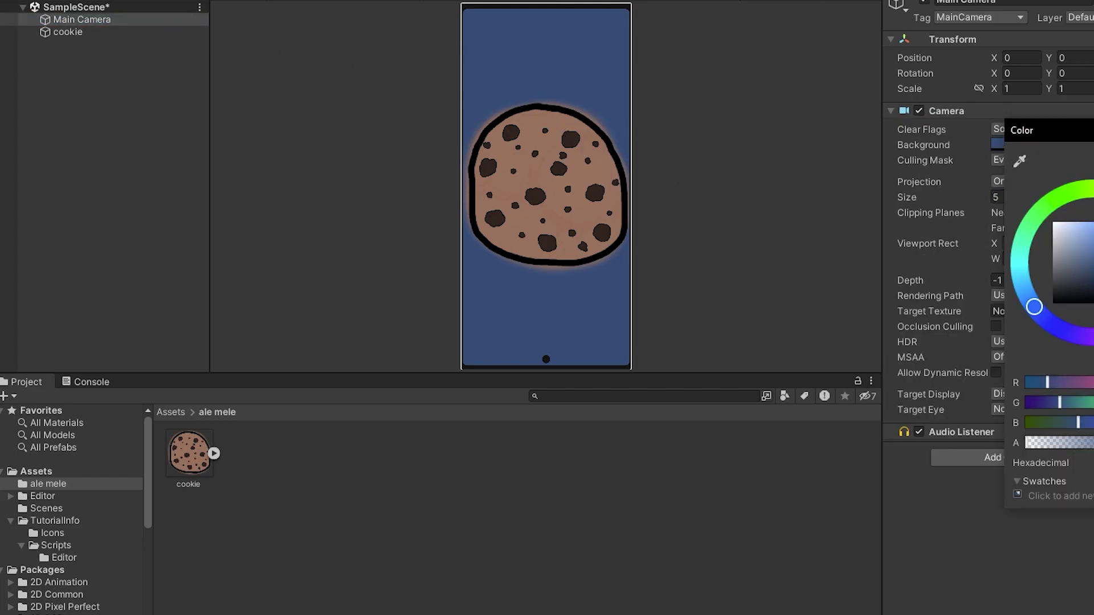
mouse_move(1068, 245)
left_mouse_down()
mouse_move(1053, 206)
mouse_move(1053, 302)
mouse_move(935, 272)
mouse_move(915, 255)
left_mouse_up()
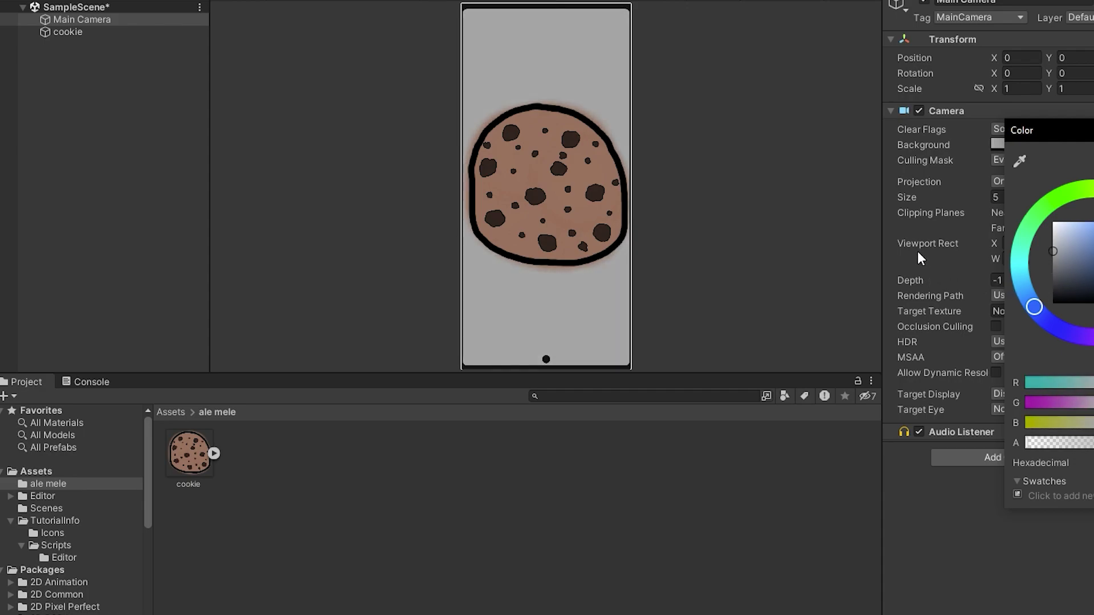
left_click_drag(1001, 235, 1053, 246)
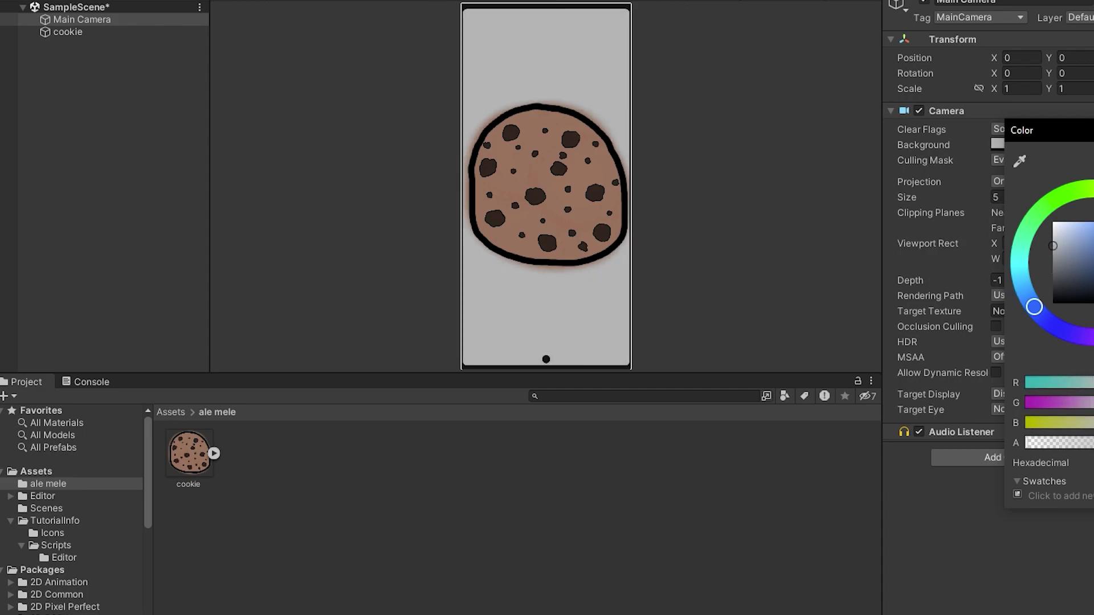
left_click(362, 319)
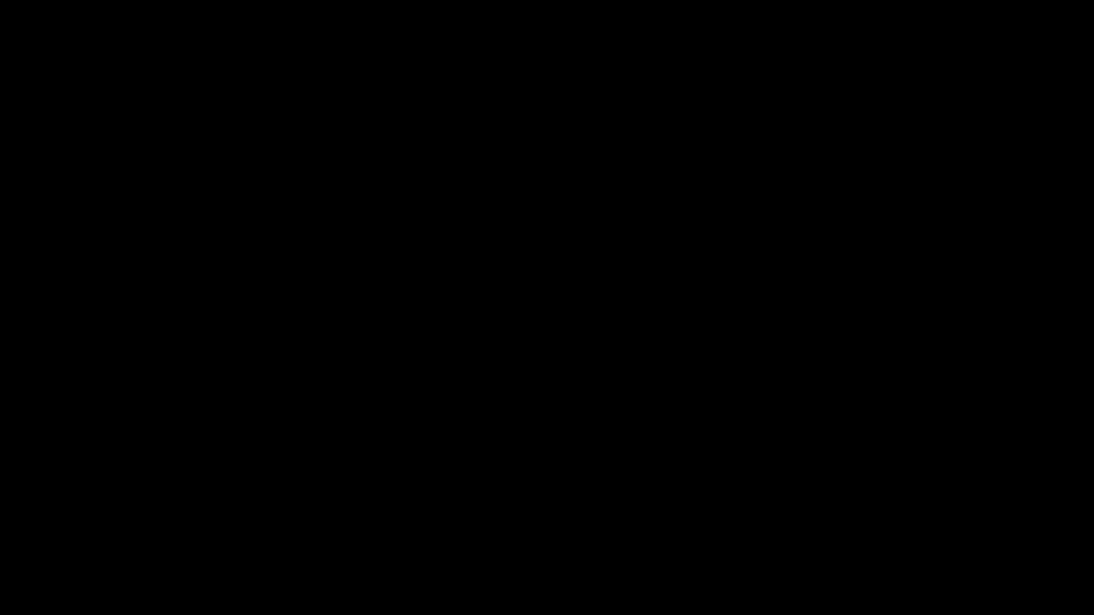
Search dexonline for 'apasabil', note it as 'ceva pe care apesi', and start a public method
type("sabil")
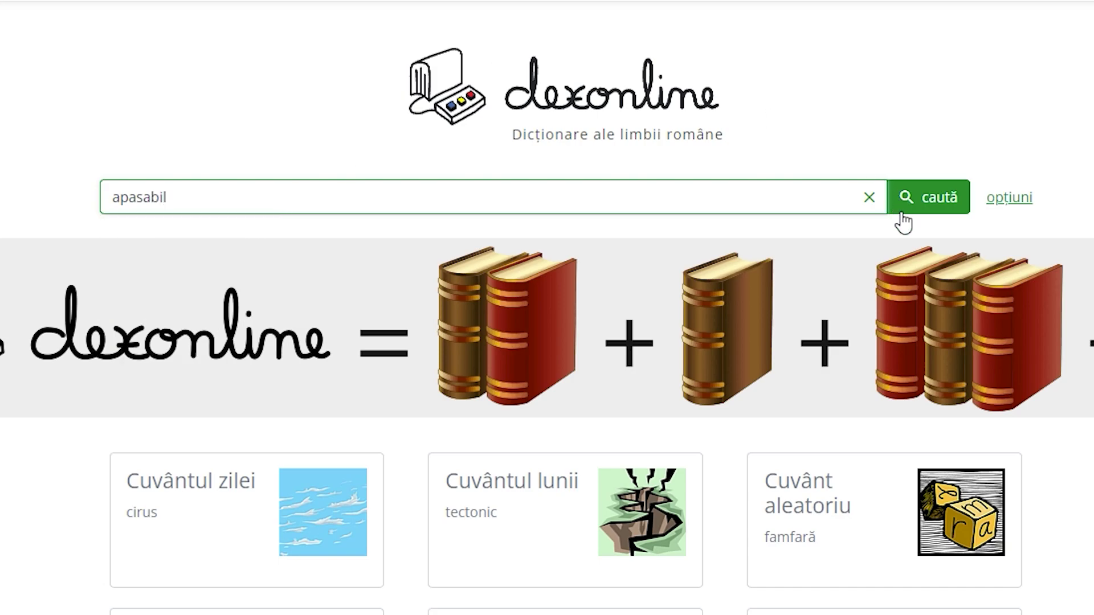
left_click(895, 212)
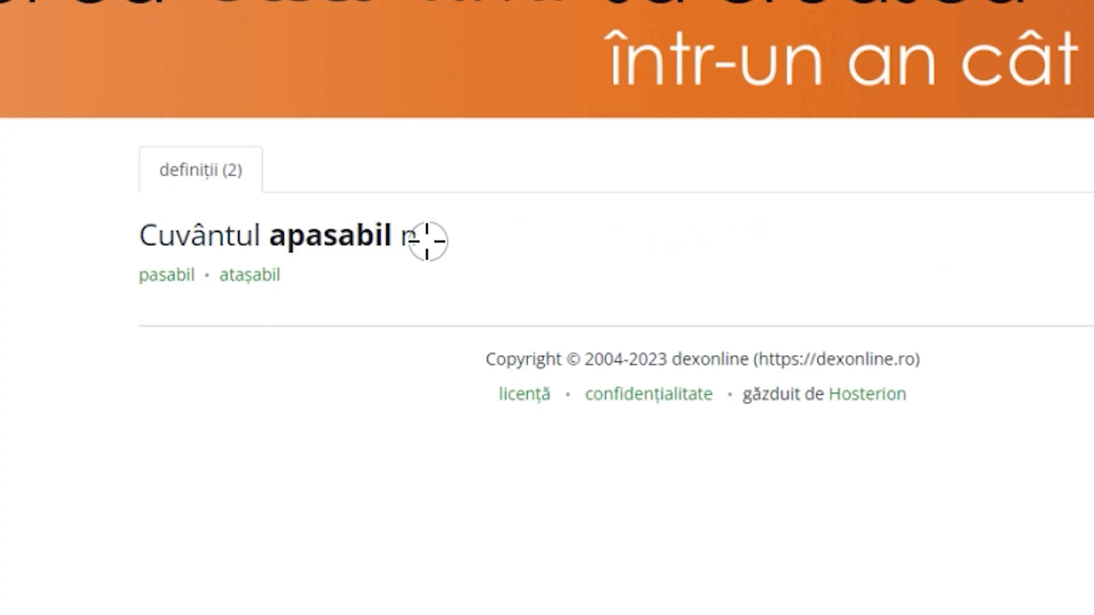
key("BackSpace")
type("asabil = ceva pe care apesi, lol :)")
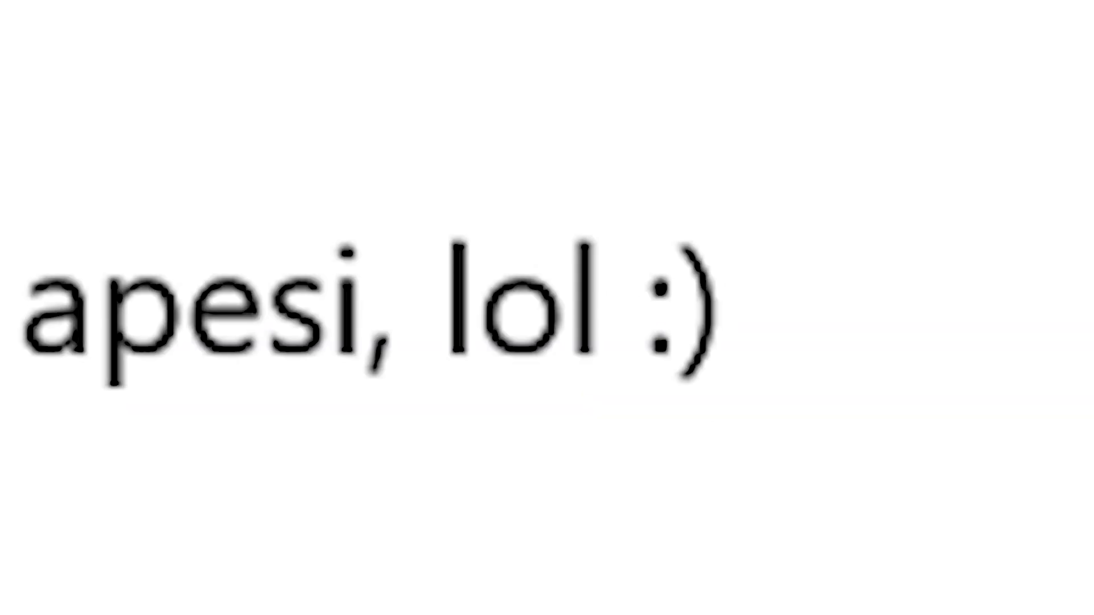
key("BackSpace")
key("BackSpace")
type("public void On")
Name the new method public void ClickClick() and open its body with a brace
key("BackSpace")
key("BackSpace")
type("ClickCloc")
key("BackSpace")
key("BackSpace")
type("ick()")
key("Return")
type("{")
Add a '/// fa ceva drq' comment and Debug.Log("click click") inside ClickClick()
key("Return")
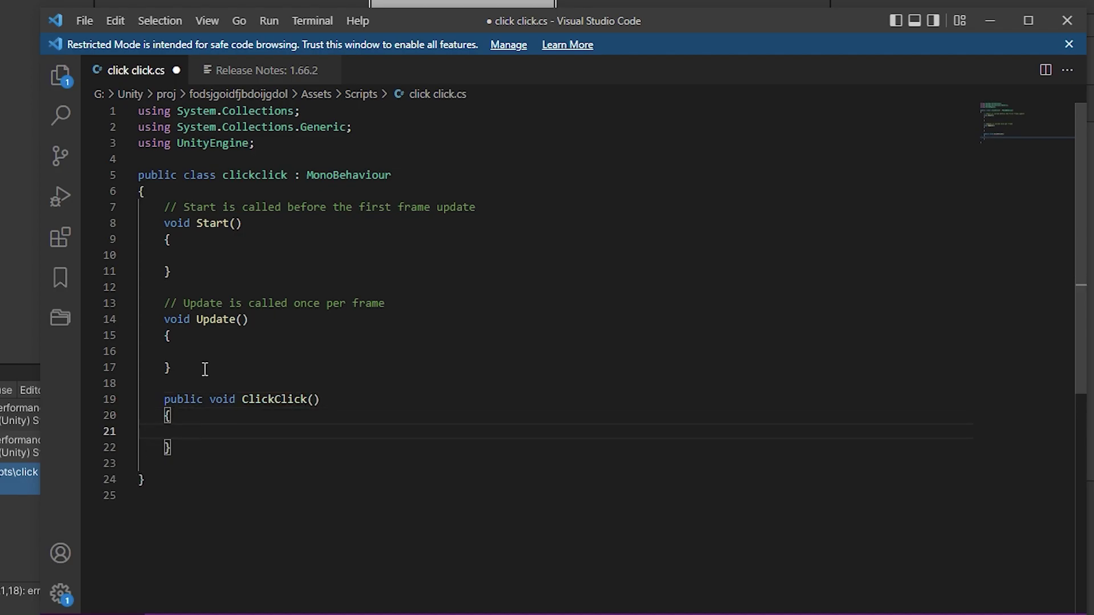
type("/';")
type(" ceva dro")
key("Return")
type("Debu")
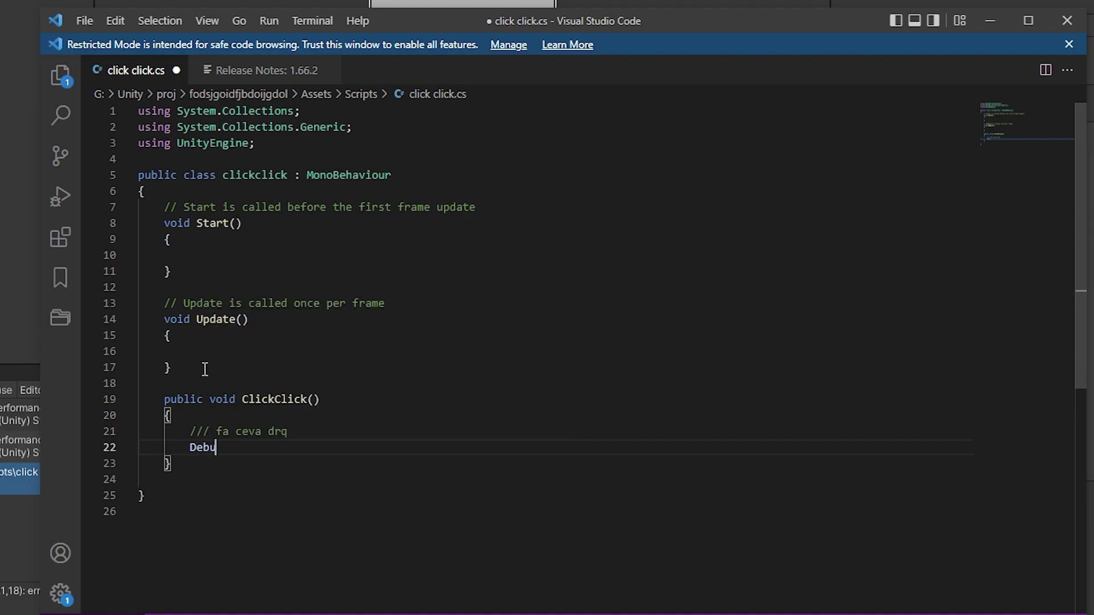
type("g.Log(\"Clk")
key("BackSpace")
key("BackSpace")
key("BackSpace")
type("click click")
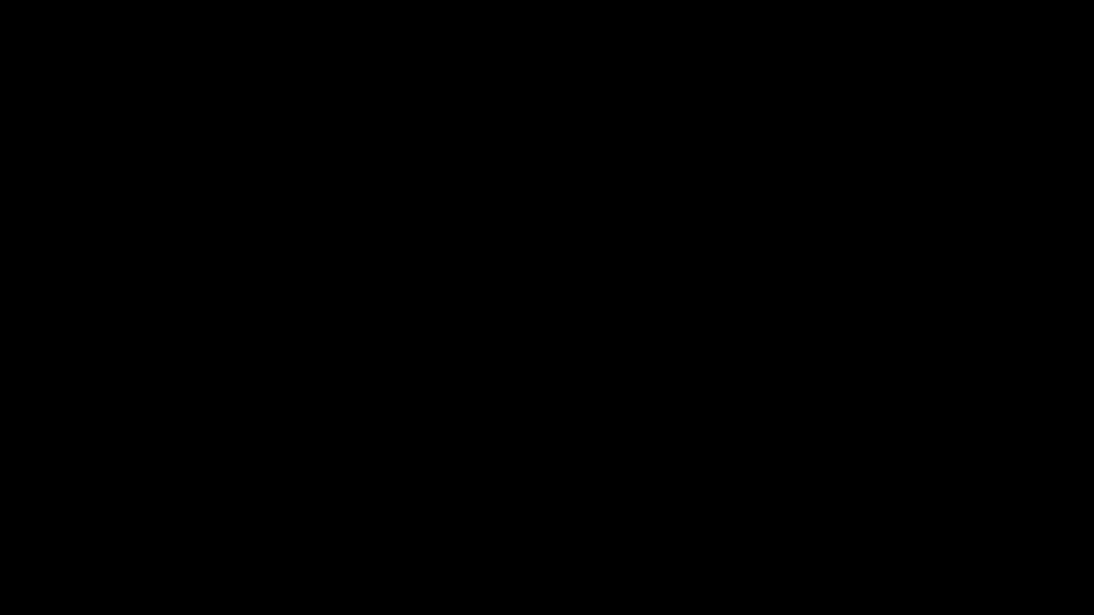
type(" de caliat")
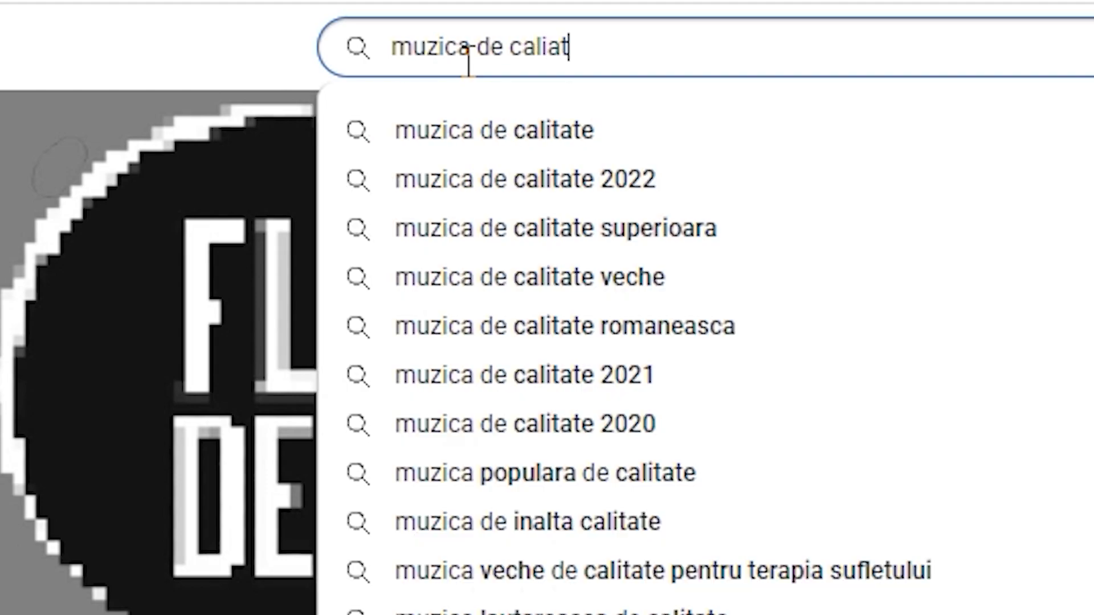
Correct the YouTube query to read 'muzica de calitate 2022'
key("BackSpace")
key("BackSpace")
type("tate 20")
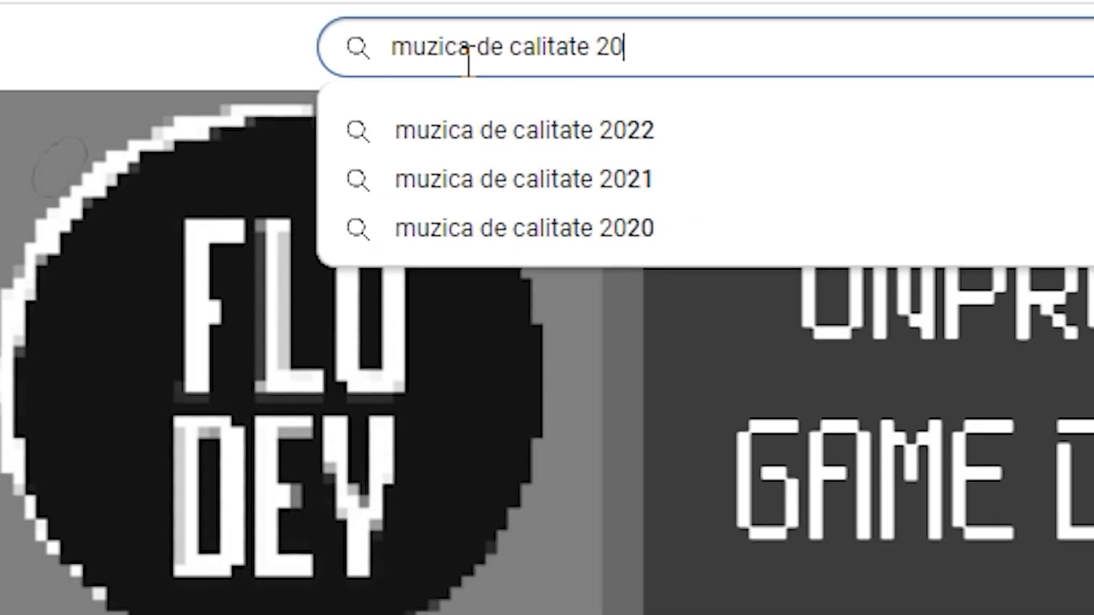
type("22 free")
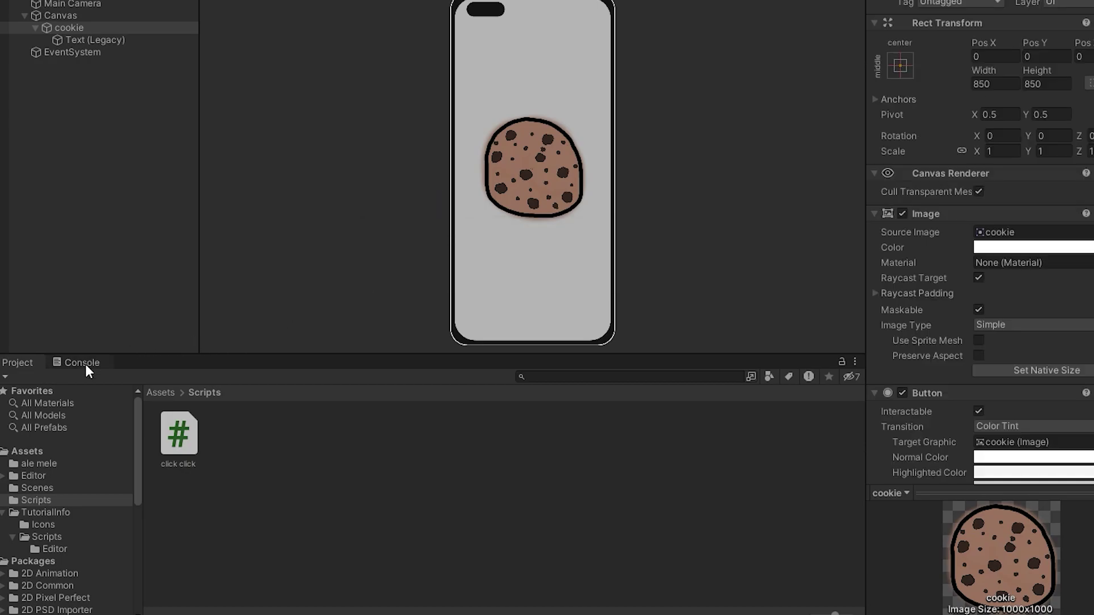
Show the Console, press the cookie button seven times to log 'click click!', then collapse Image
left_click(85, 364)
left_click(536, 185)
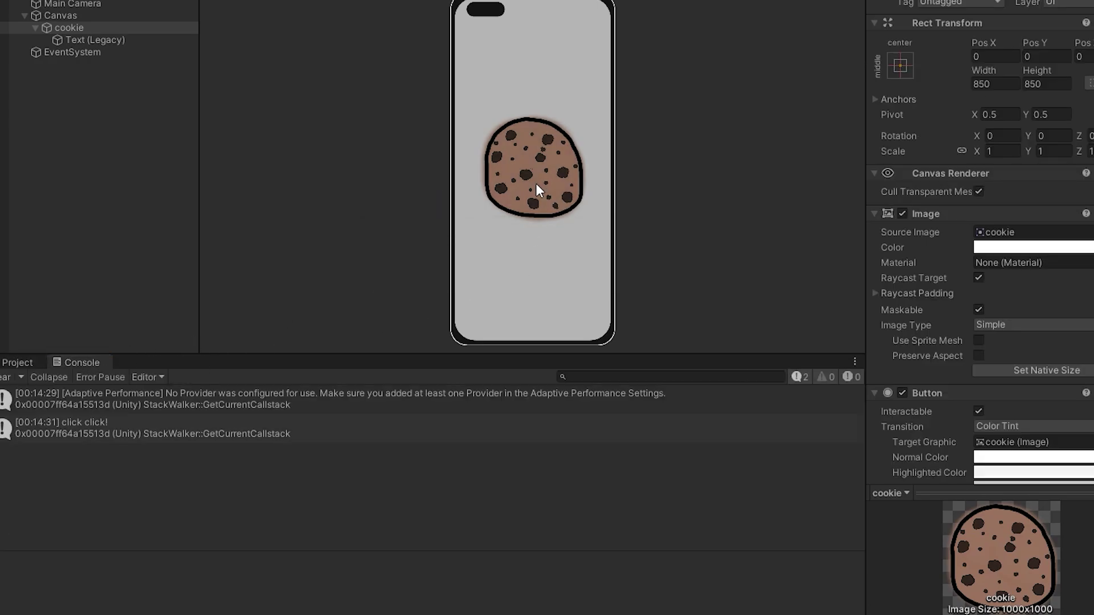
left_click(543, 184)
left_click(543, 184)
left_click(543, 184)
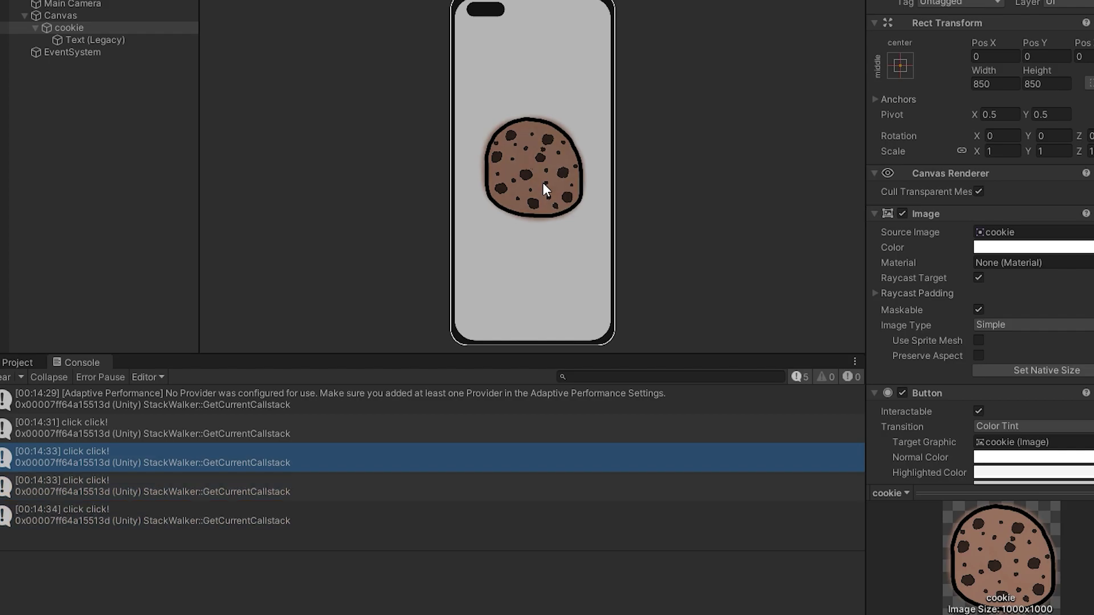
left_click(543, 184)
left_click(542, 184)
left_click(543, 184)
left_click(543, 184)
left_click(553, 162)
left_click(553, 161)
left_click(553, 162)
left_click(552, 162)
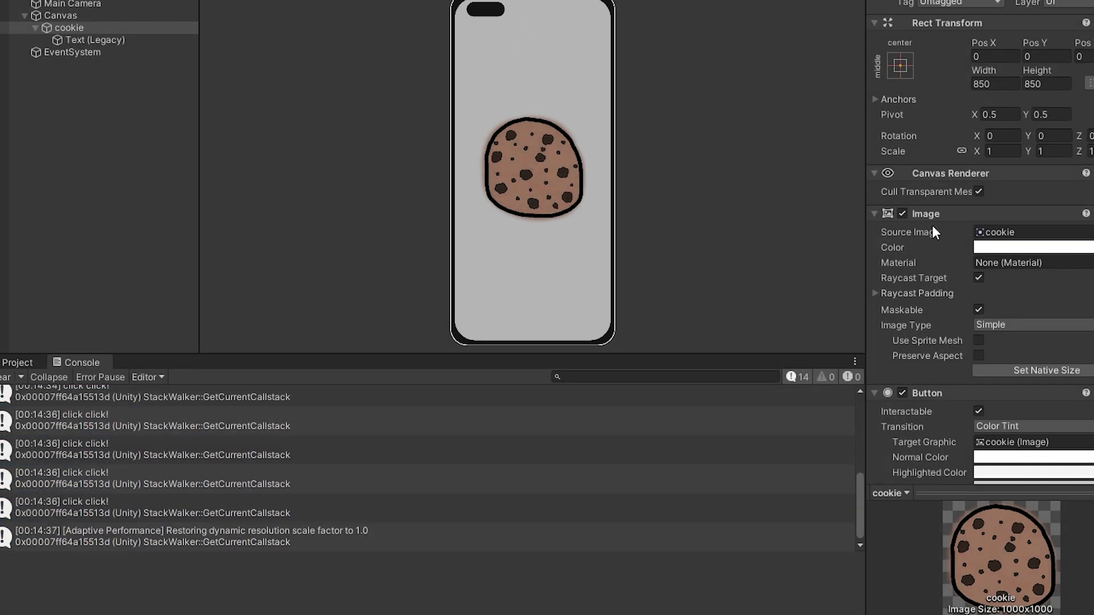
left_click(952, 212)
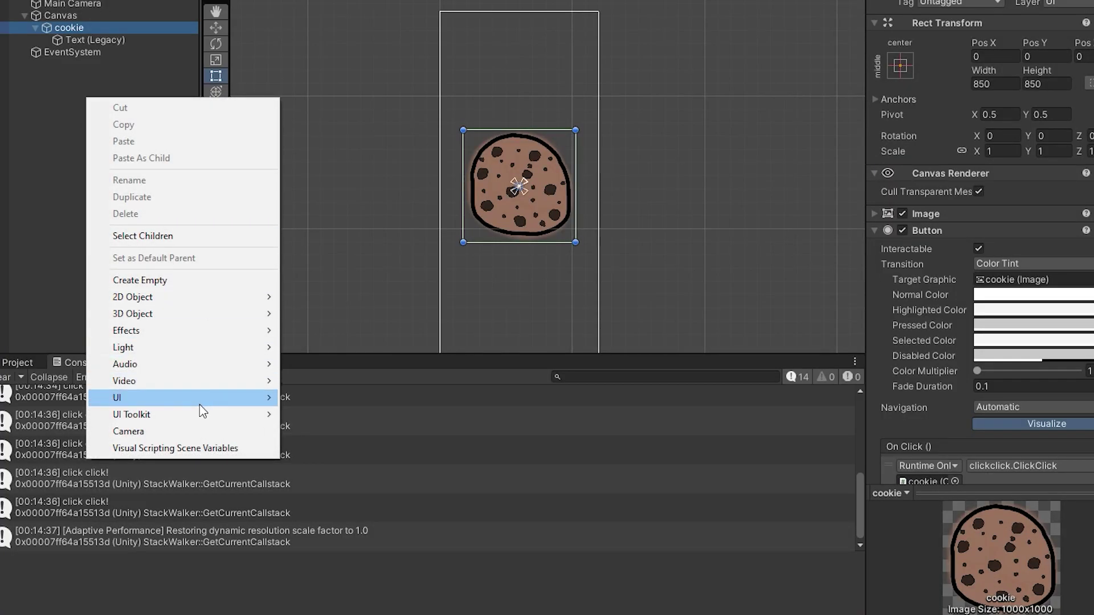
mouse_move(200, 405)
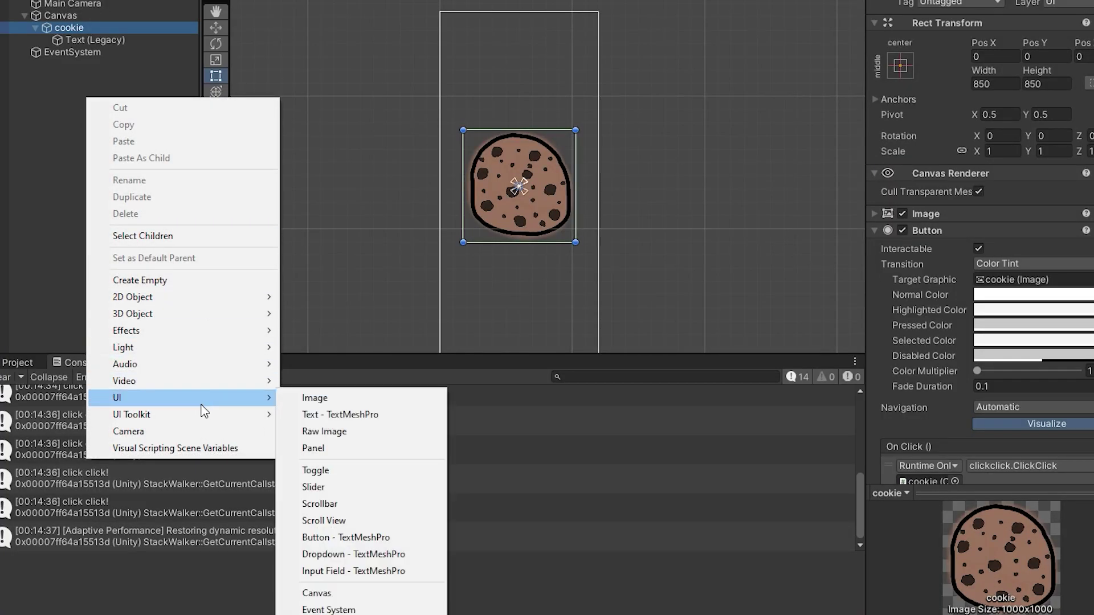
Add a TextMeshPro text under Canvas, import TMP essentials, and bottom-align the score text
left_click(347, 414)
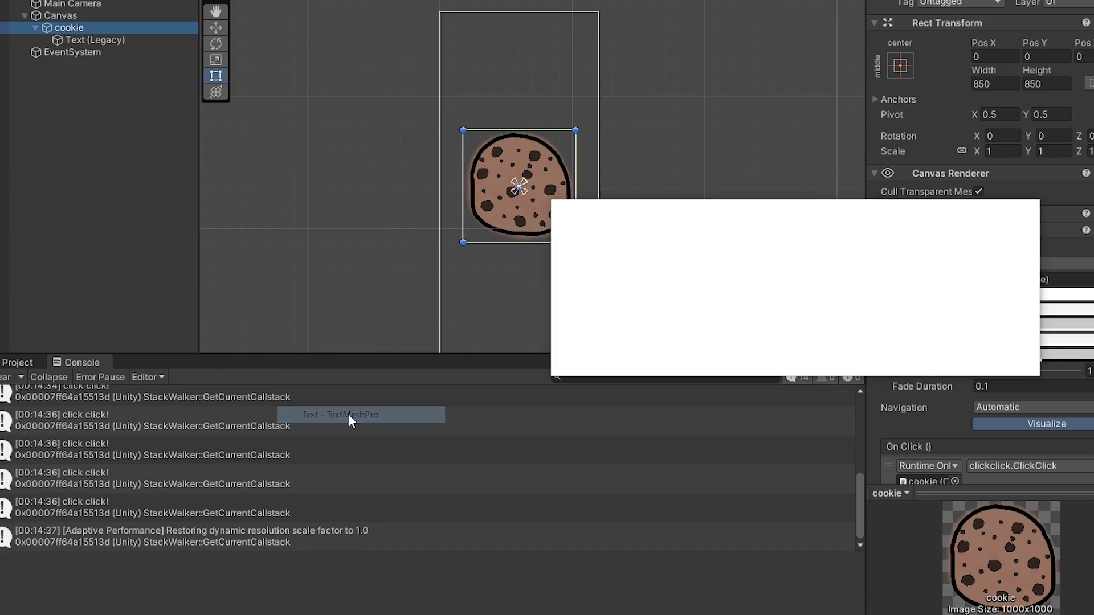
left_click(798, 281)
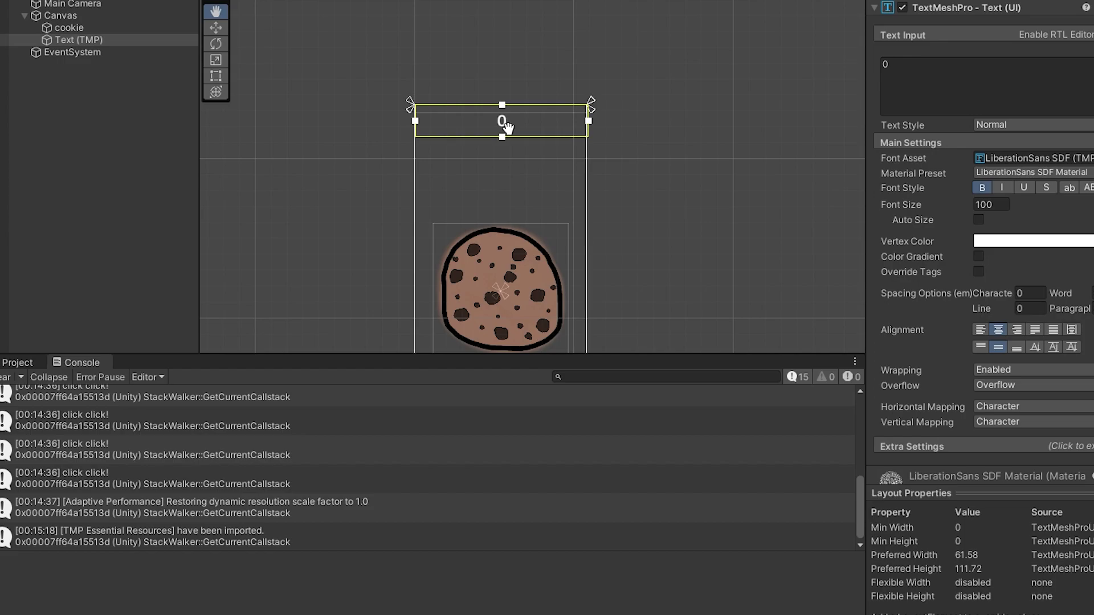
left_click(1016, 347)
type("120")
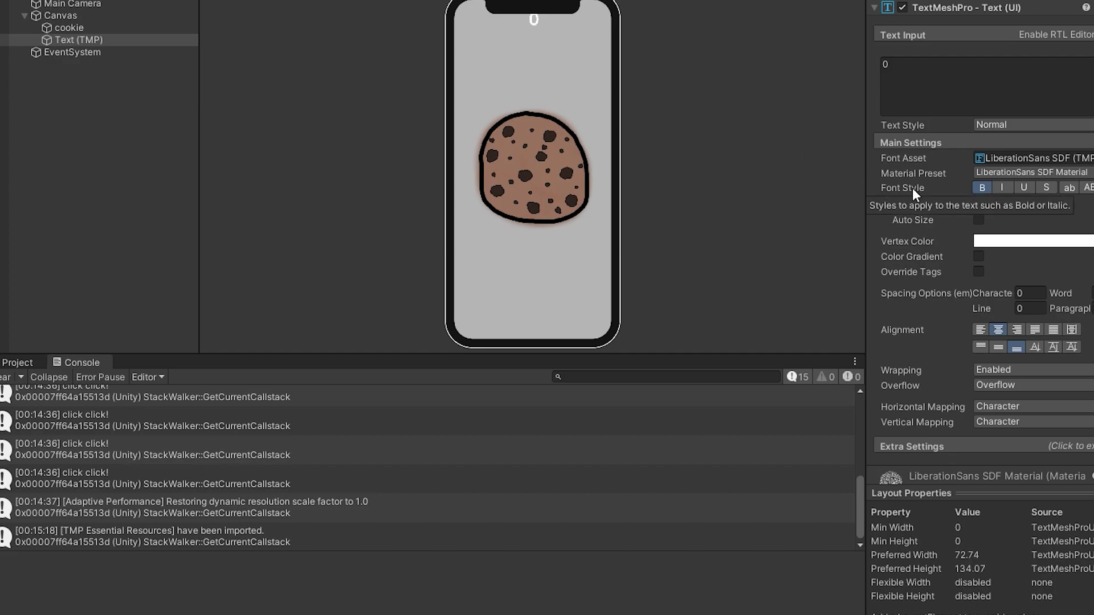
Set the score text's font size to 100
left_click(990, 204)
type("100")
key("Return")
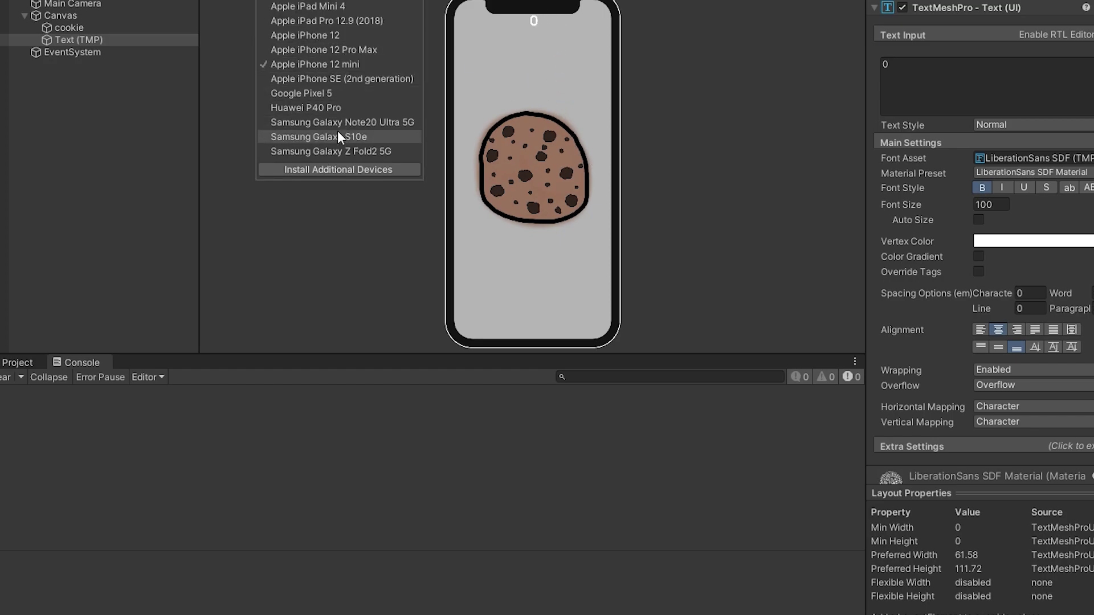
Switch the Simulator device to Apple iPhone 12 Pro Max
left_click(337, 132)
left_click(337, 134)
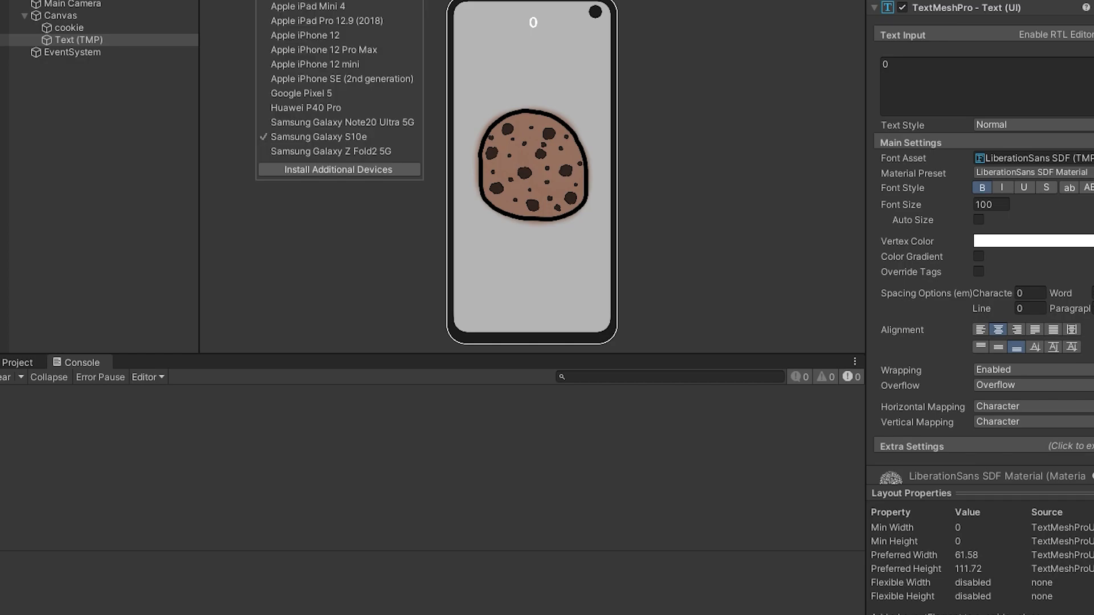
left_click(336, 45)
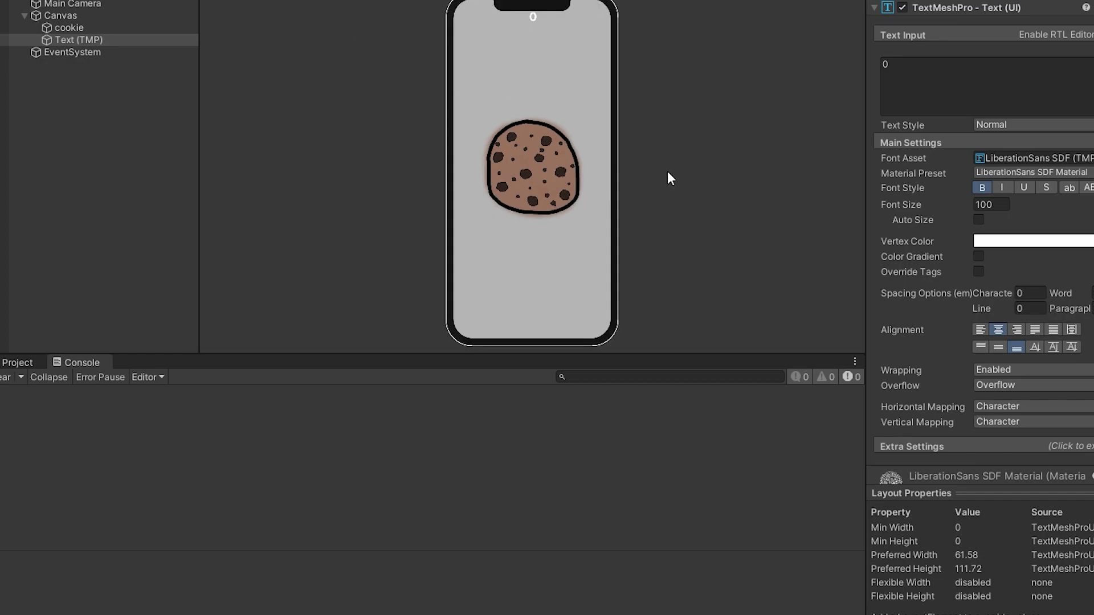
left_click(337, 169)
key("Escape")
left_click(27, 366)
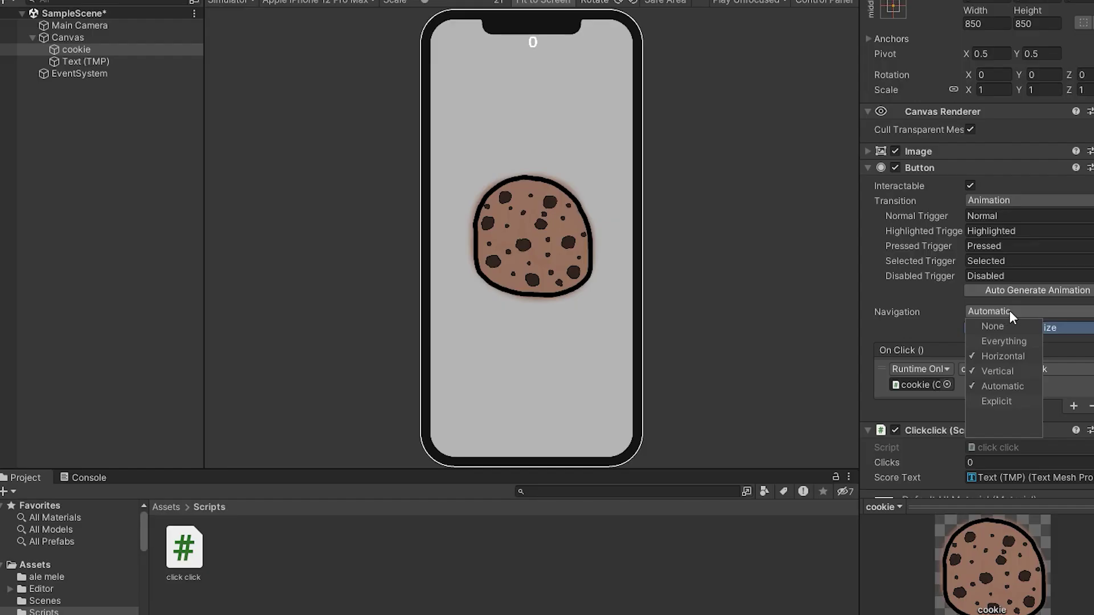
Auto-generate the cookie button's animation controller, saving it in a new Animations folder
left_click(1009, 309)
left_click(1017, 291)
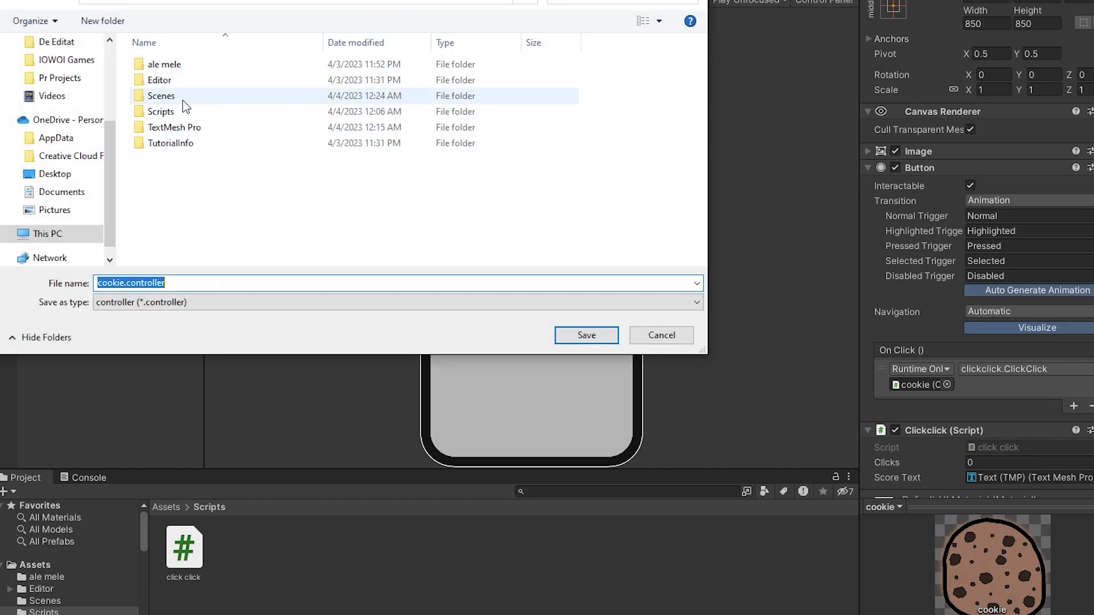
right_click(173, 190)
mouse_move(34, 365)
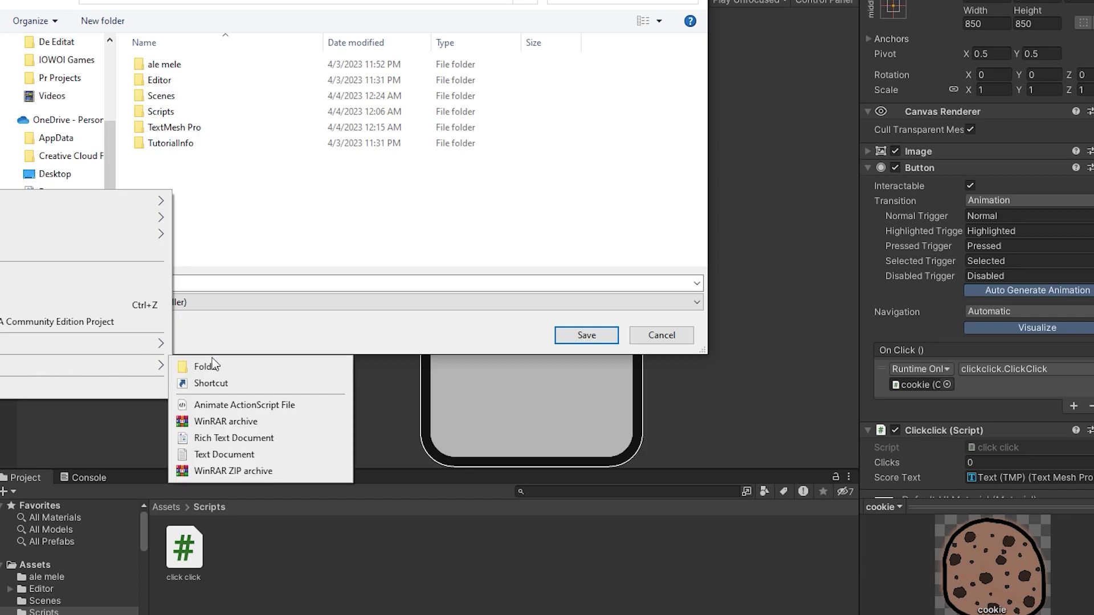
left_click(210, 365)
type("Animati")
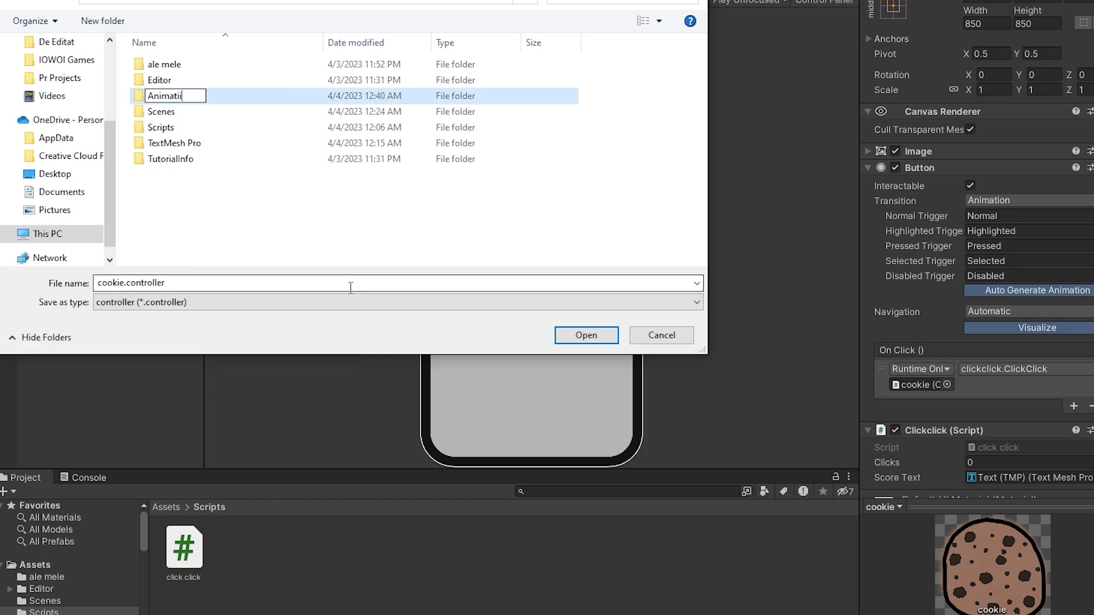
type("ons")
key("BackSpace")
key("BackSpace")
key("BackSpace")
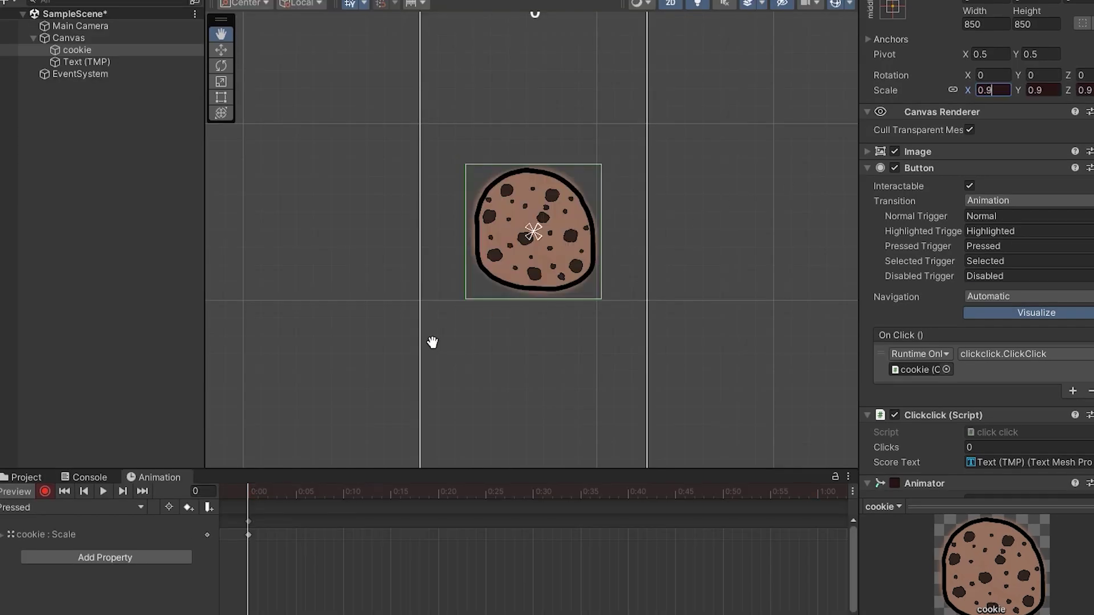
Key the Pressed clip's cookie scale back to 1 and step the preview forward a frame
key("BackSpace")
key("BackSpace")
key("BackSpace")
type("1")
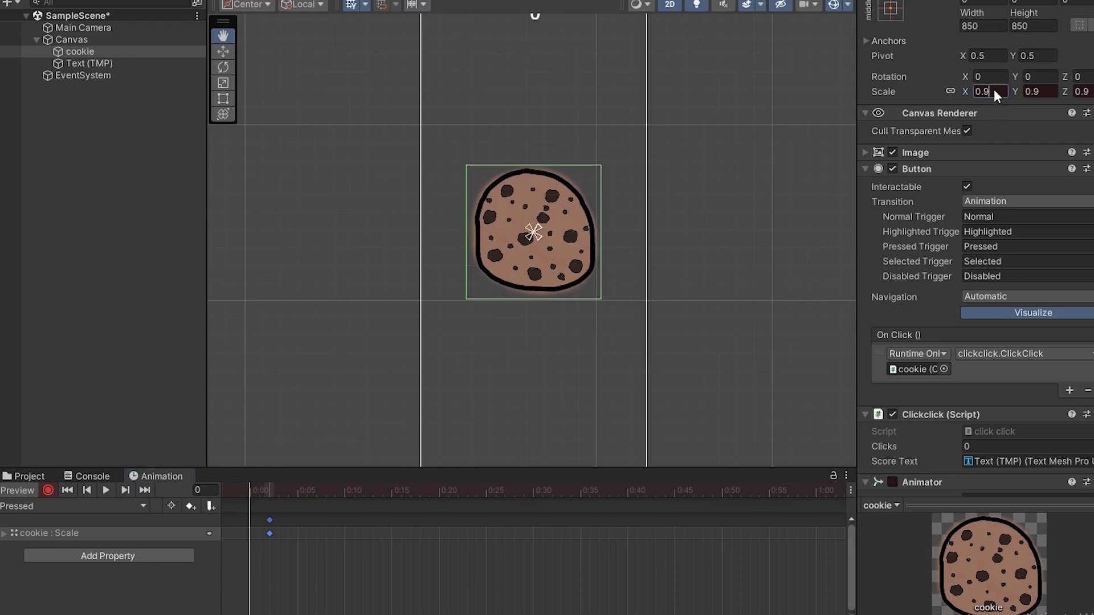
key("Tab")
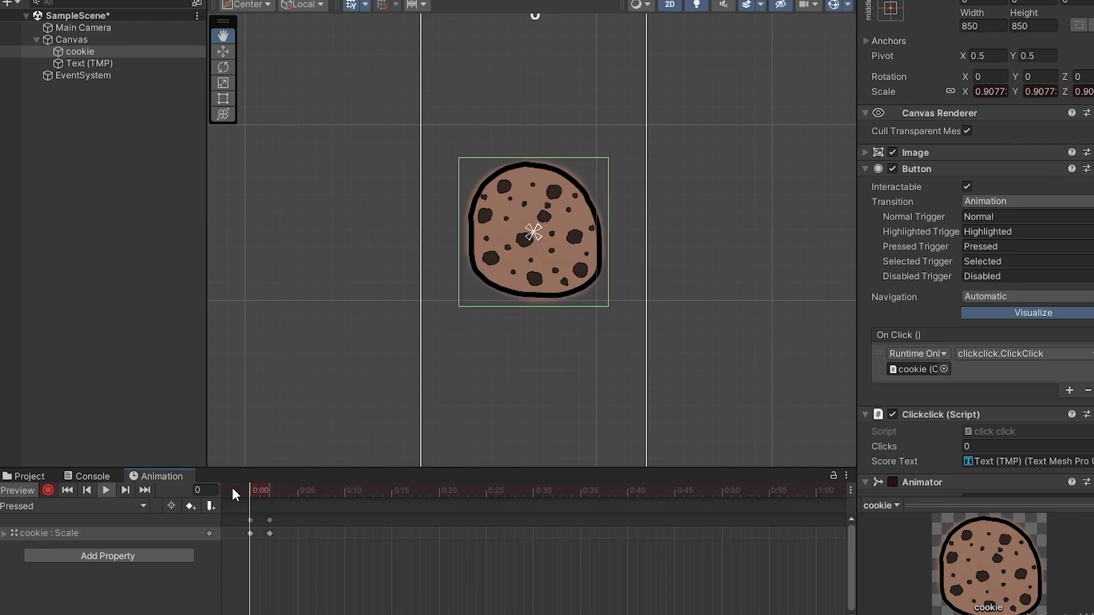
left_click(260, 489)
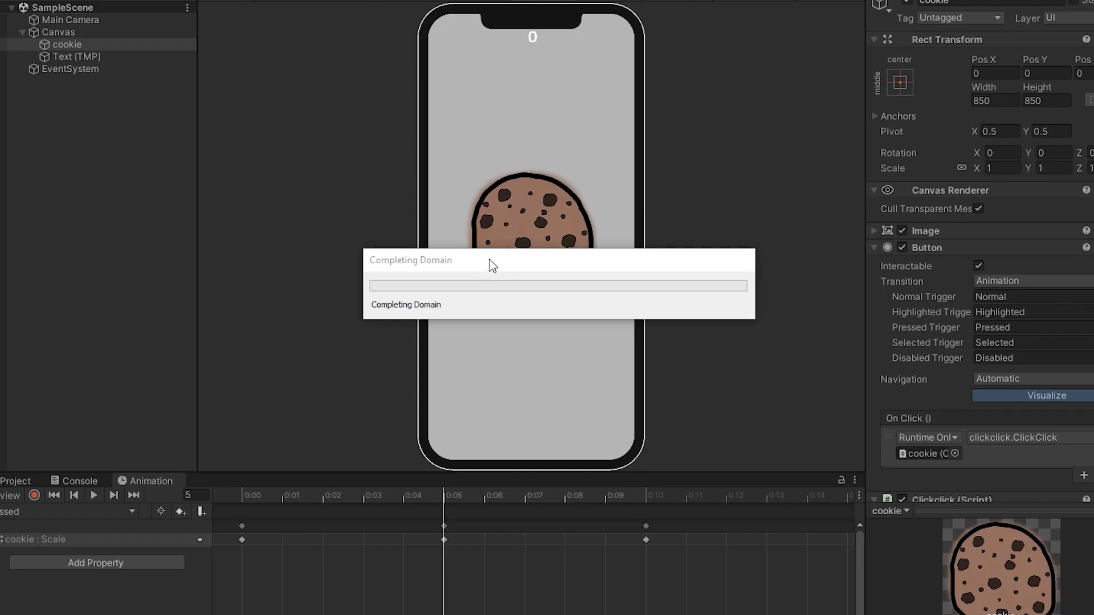
Click the cookie repeatedly in the Game view to push the score past 100
triple_click(518, 242)
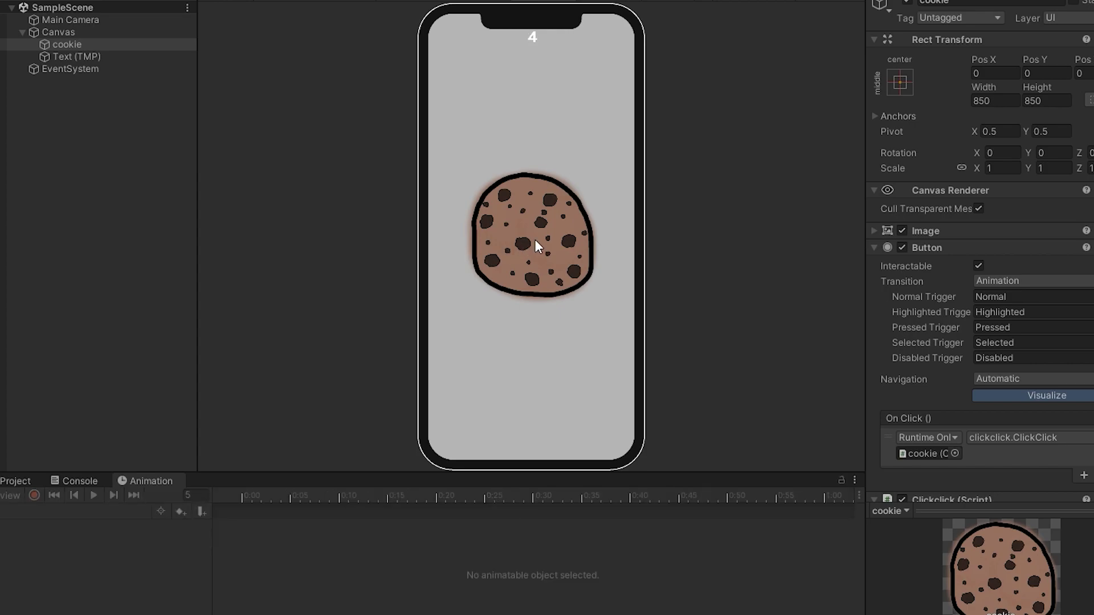
triple_click(535, 242)
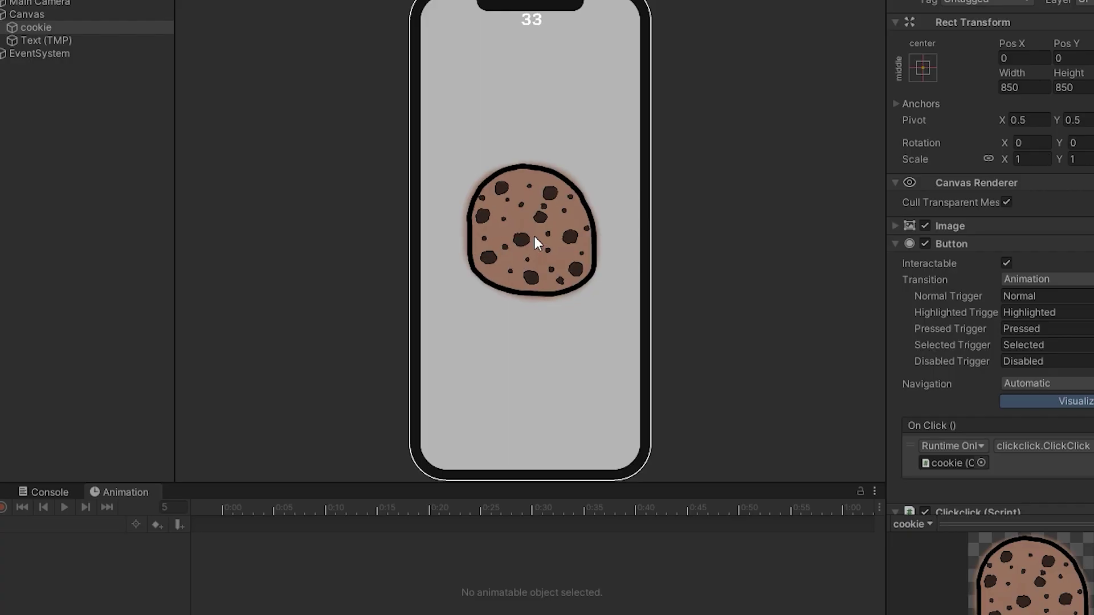
double_click(535, 236)
double_click(535, 235)
double_click(534, 235)
triple_click(534, 236)
triple_click(535, 236)
double_click(534, 236)
double_click(534, 236)
triple_click(534, 235)
double_click(534, 235)
double_click(532, 235)
triple_click(532, 235)
triple_click(532, 235)
double_click(532, 234)
double_click(532, 235)
double_click(531, 237)
double_click(530, 237)
triple_click(530, 237)
triple_click(530, 237)
double_click(531, 238)
triple_click(532, 241)
triple_click(533, 240)
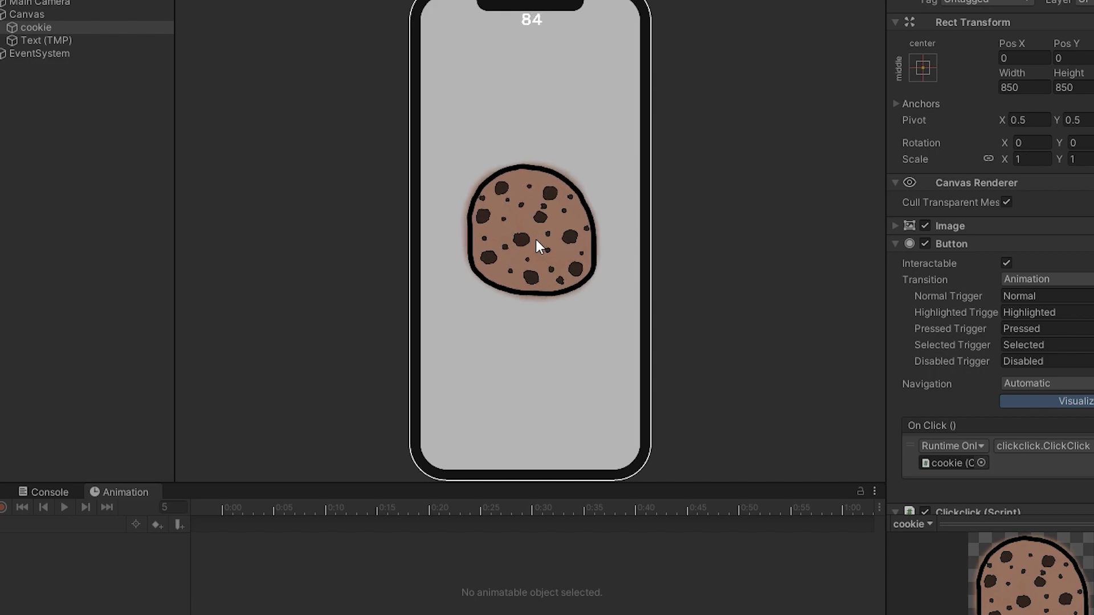
triple_click(535, 244)
triple_click(536, 248)
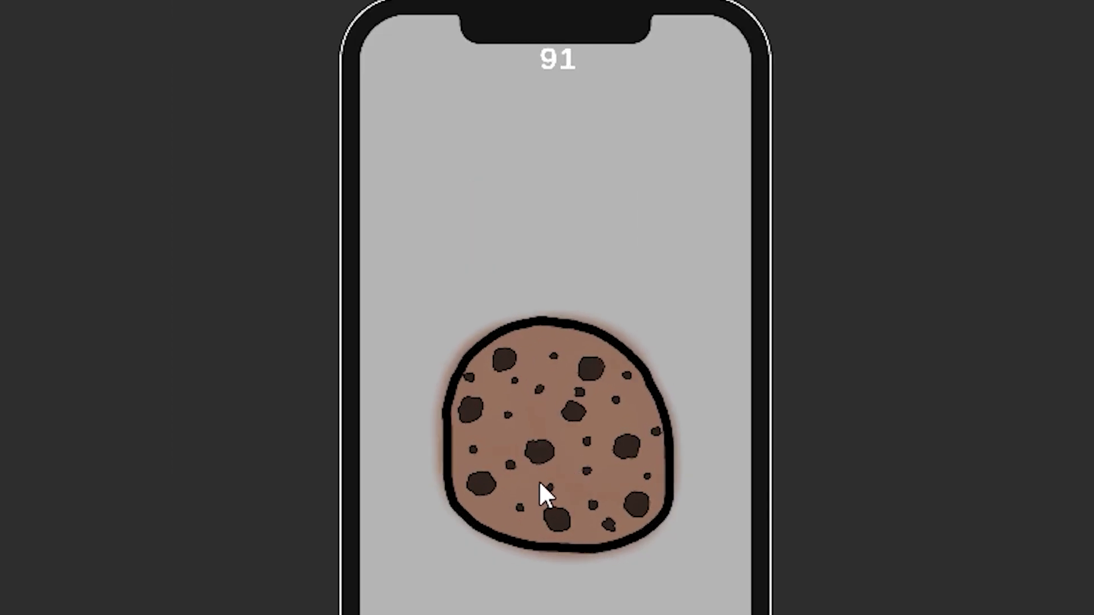
triple_click(545, 482)
triple_click(552, 481)
triple_click(565, 479)
triple_click(564, 488)
triple_click(564, 478)
triple_click(566, 489)
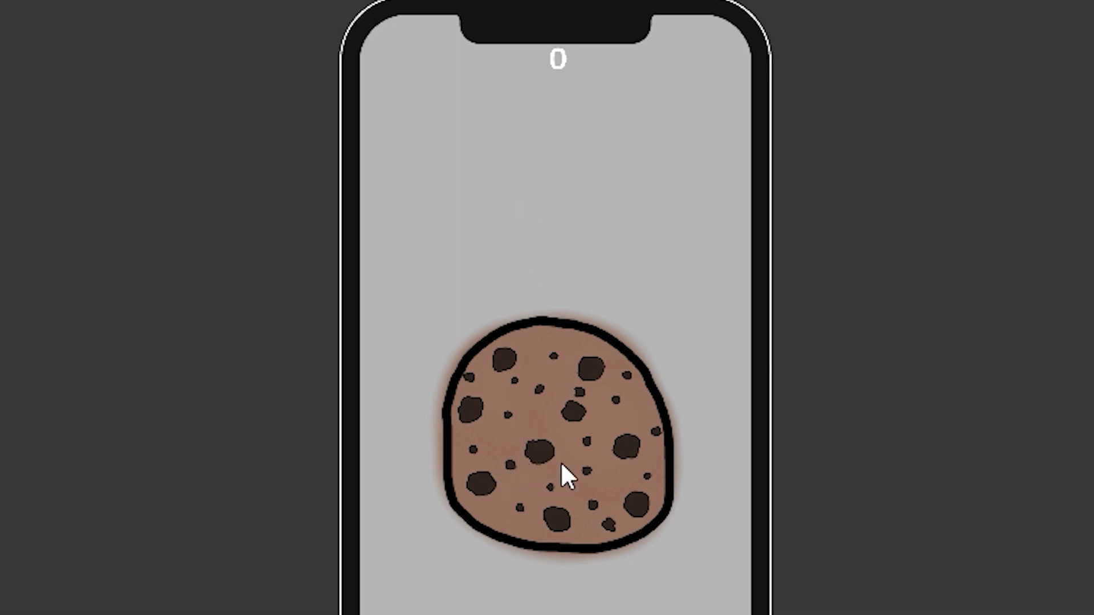
Stop and save the screen recording from the Alt+Z overlay
key("alt+z")
left_click(630, 332)
left_click(564, 398)
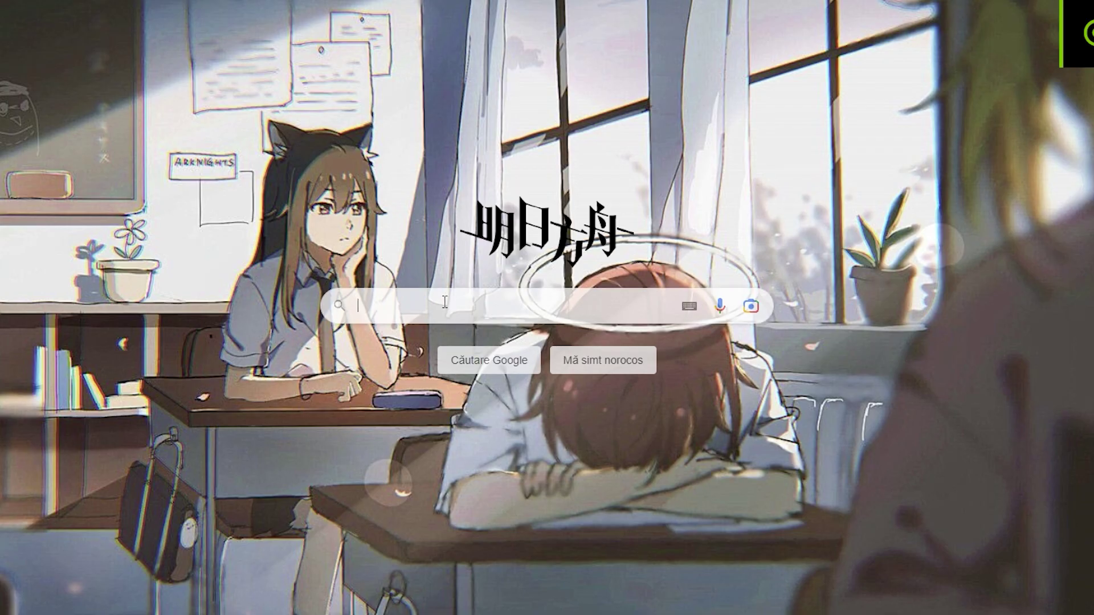
Google 'google play' and go to the Google Play store
left_click(445, 302)
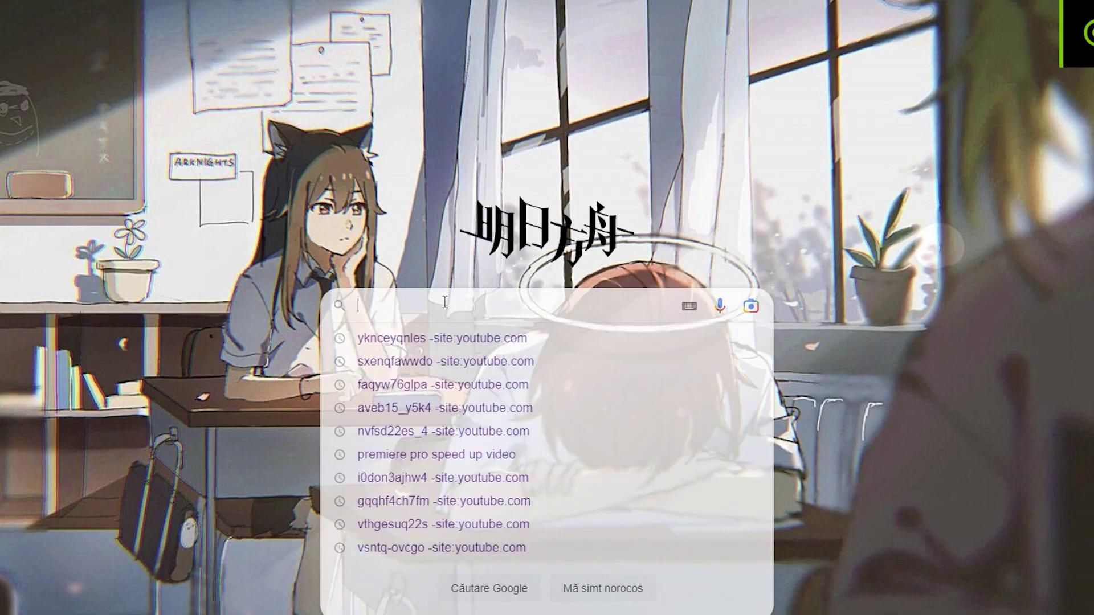
type("google play")
key("Return")
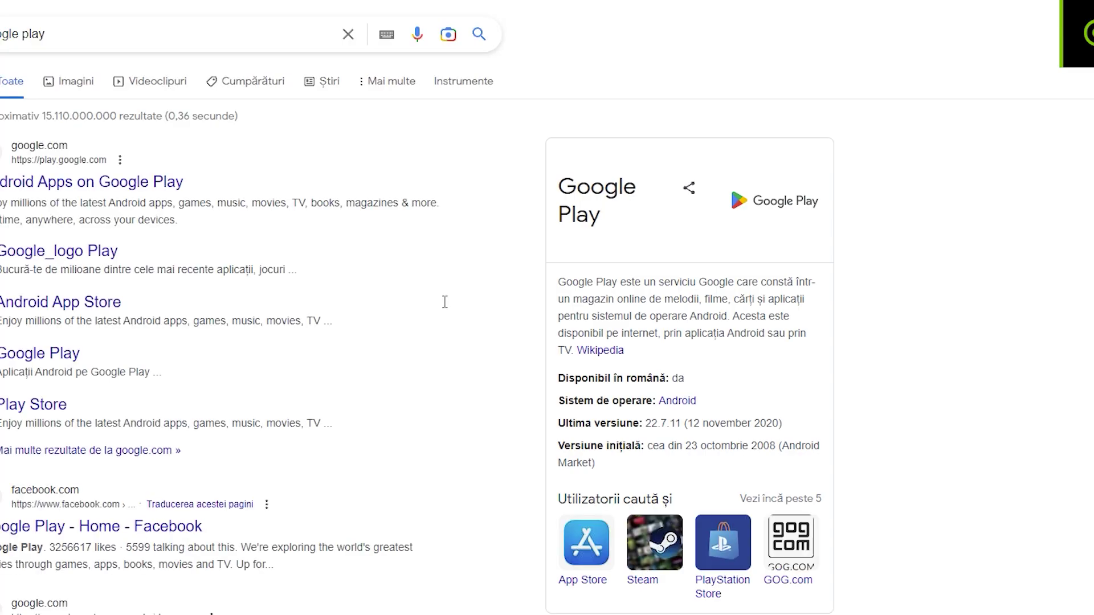
left_click(50, 182)
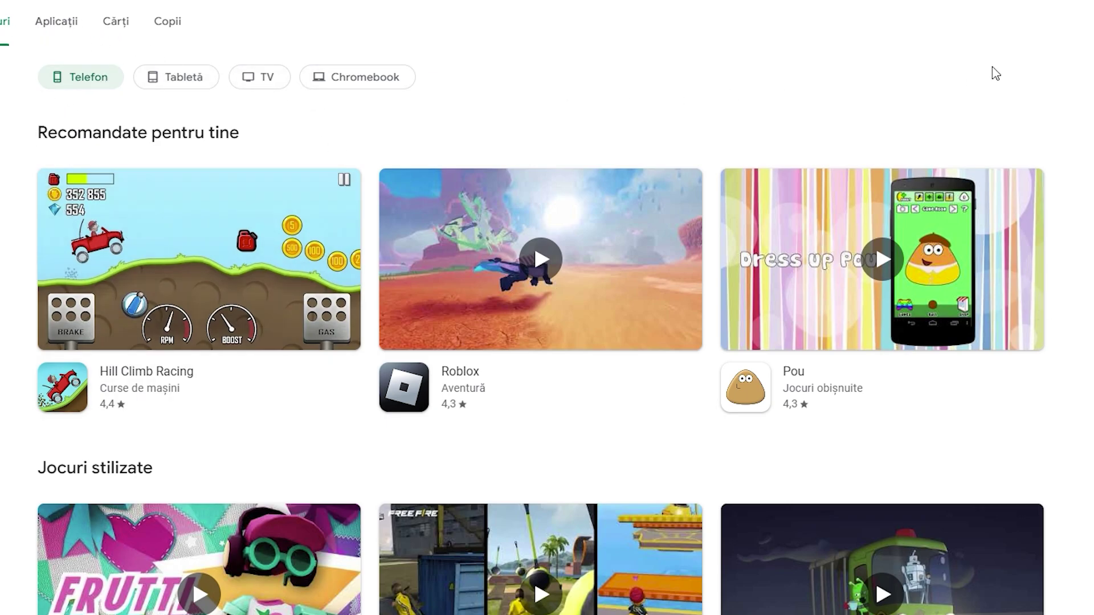
Search the Play Store for 'flo dev' and scroll through the results
left_click(880, 35)
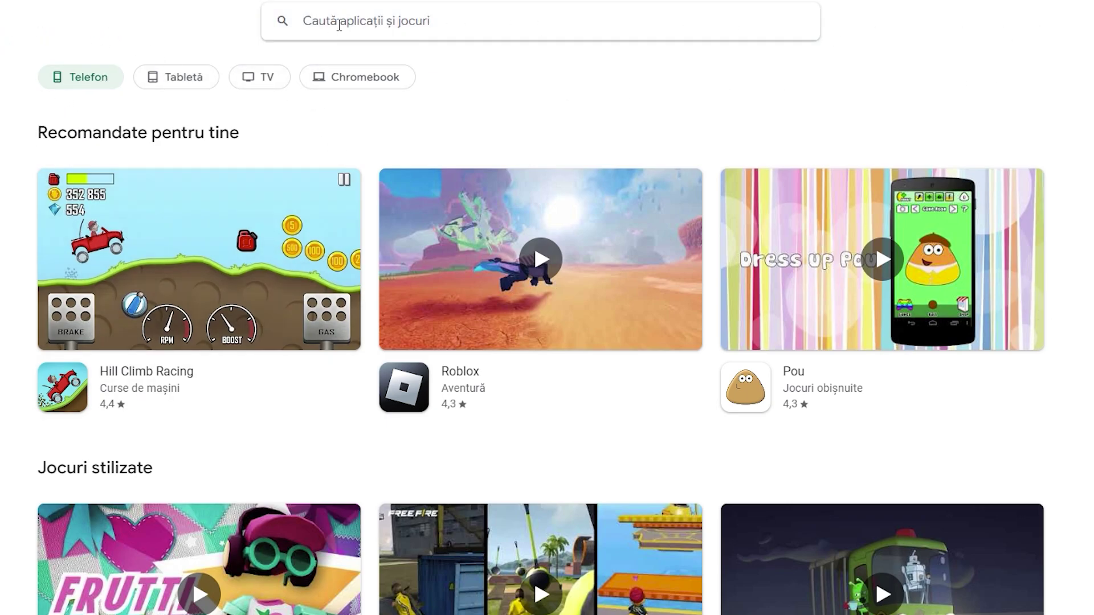
type("flo dev")
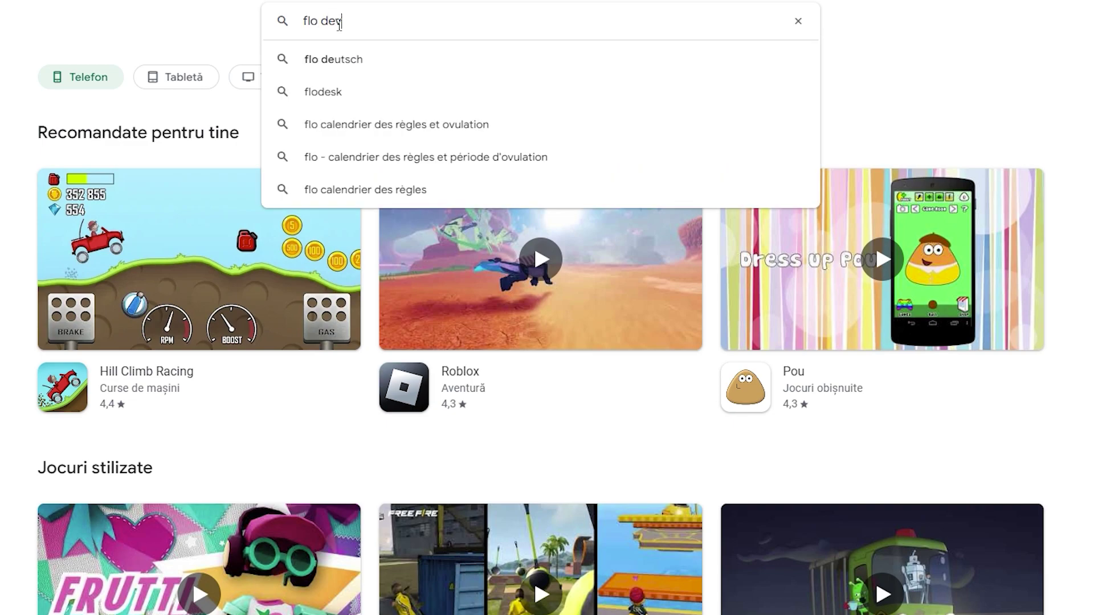
key("Return")
scroll(489, 162, "down", 2)
scroll(489, 163, "down", 5)
scroll(489, 162, "down", 8)
scroll(489, 162, "down", 6)
scroll(378, 97, "up", 5)
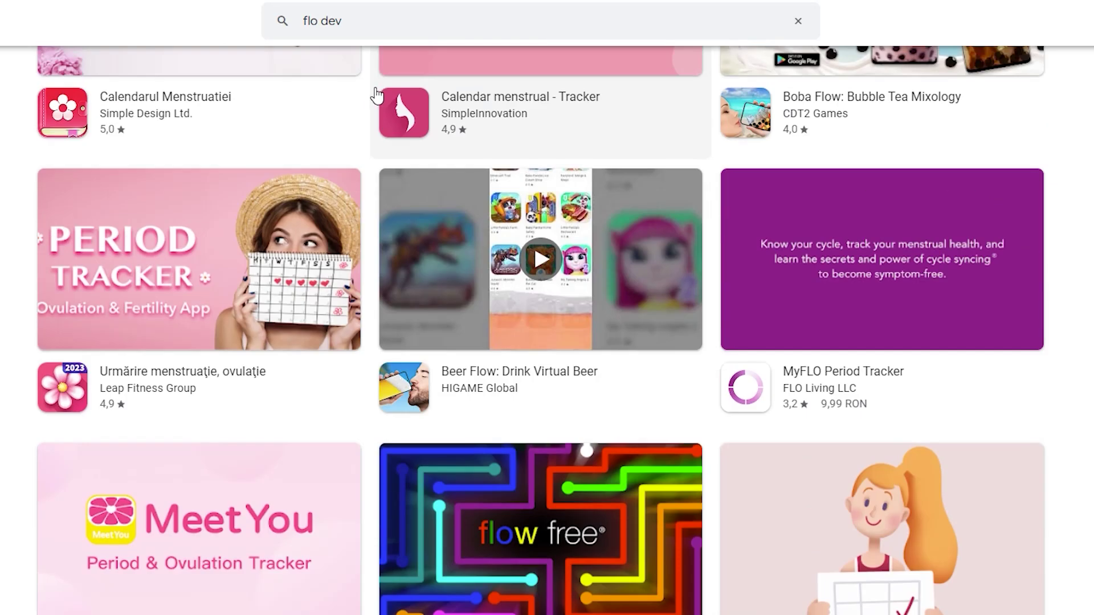
scroll(379, 97, "up", 10)
Replace the Play Store search with 'iowoi games'
left_click_drag(349, 21, 152, 13)
type("iowoi gamness")
key("Return")
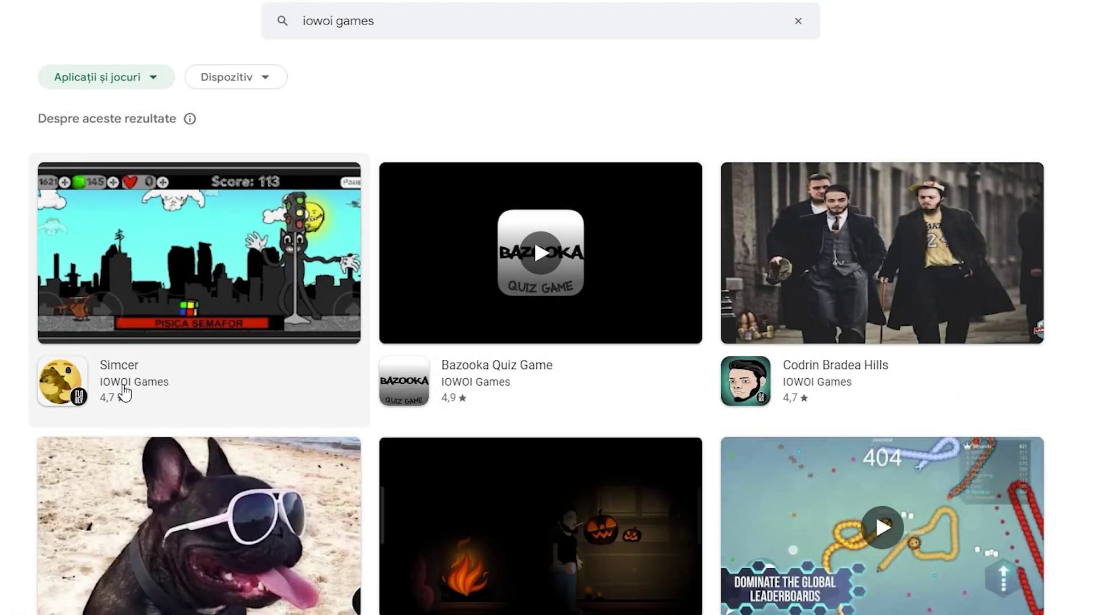
scroll(159, 500, "down", 3)
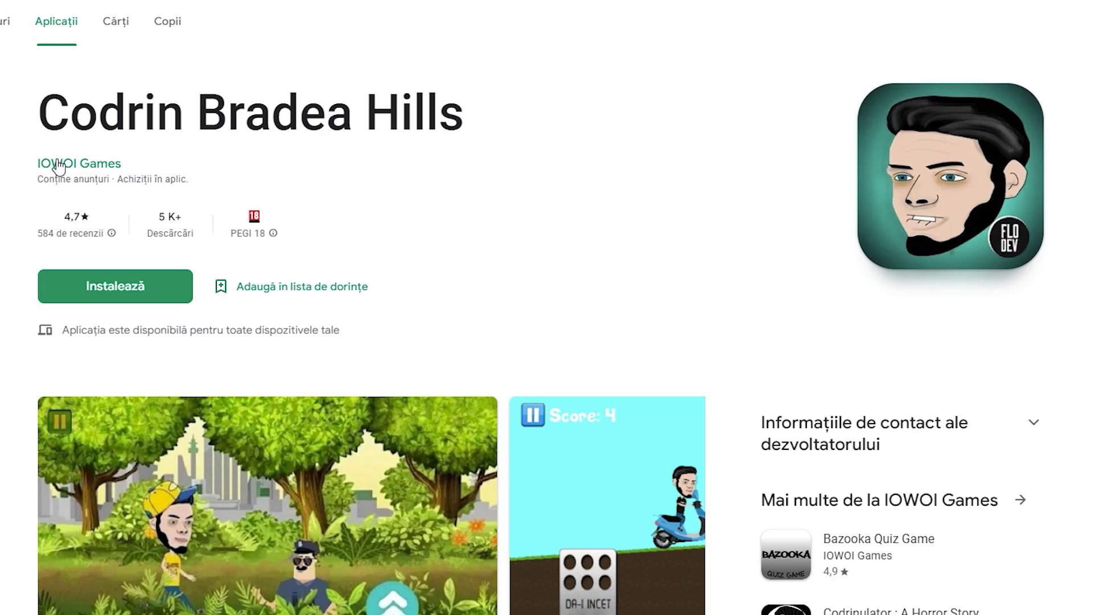
Open the IOWOI Games developer page and browse its listed games
left_click(58, 166)
scroll(257, 294, "down", 4)
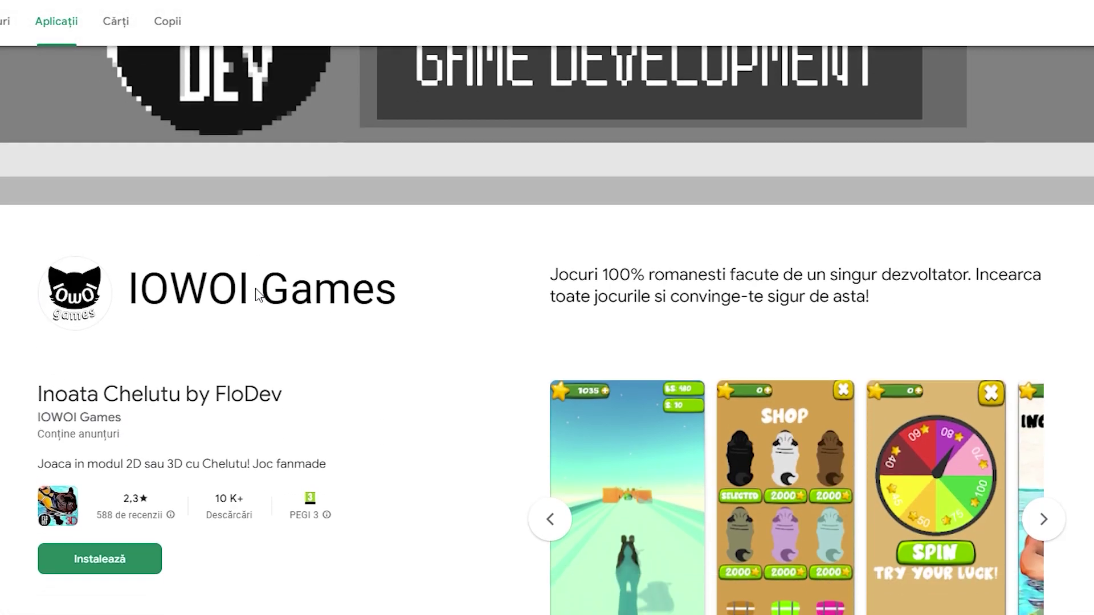
scroll(258, 294, "down", 5)
scroll(317, 305, "up", 4)
scroll(165, 259, "down", 2)
scroll(181, 258, "up", 2)
scroll(576, 141, "down", 1)
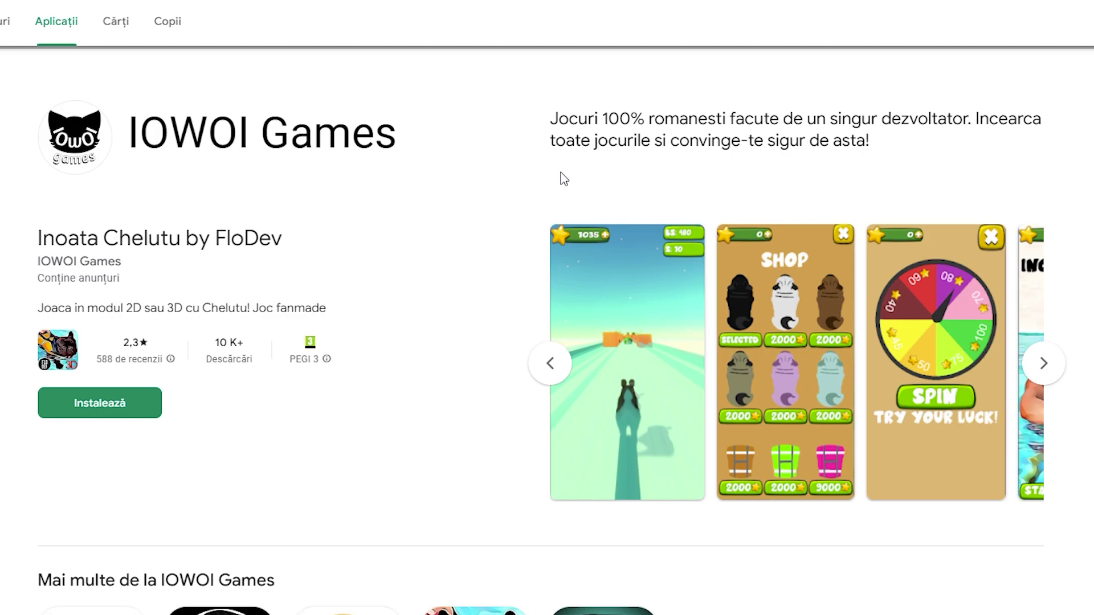
scroll(438, 191, "down", 3)
scroll(399, 196, "down", 3)
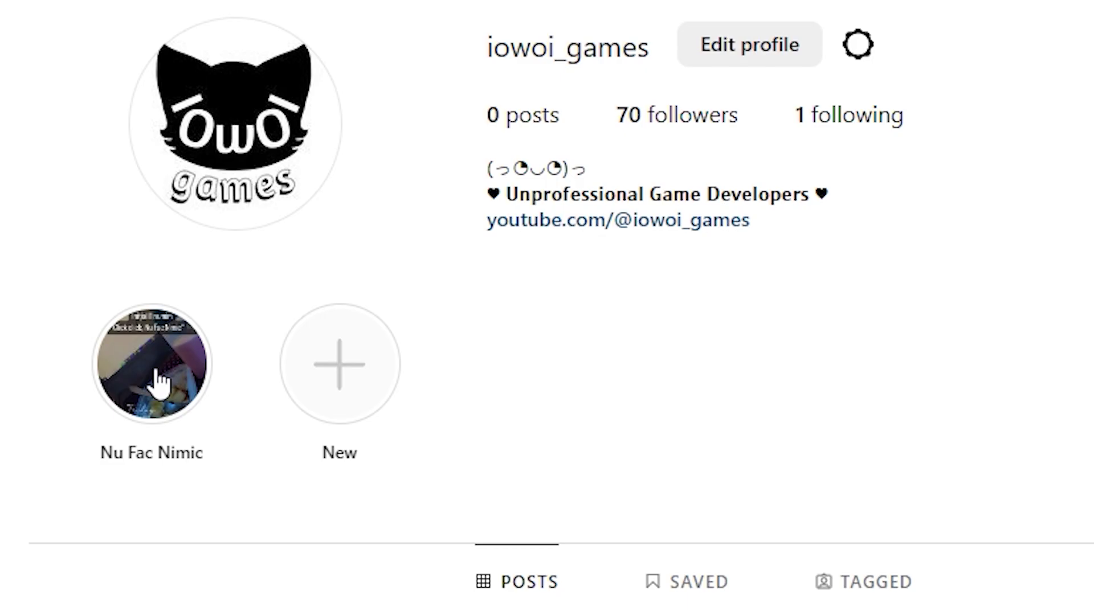
Play the studio's 'Nu Fac Nimic' story highlight announcing the Click click game
left_click(158, 373)
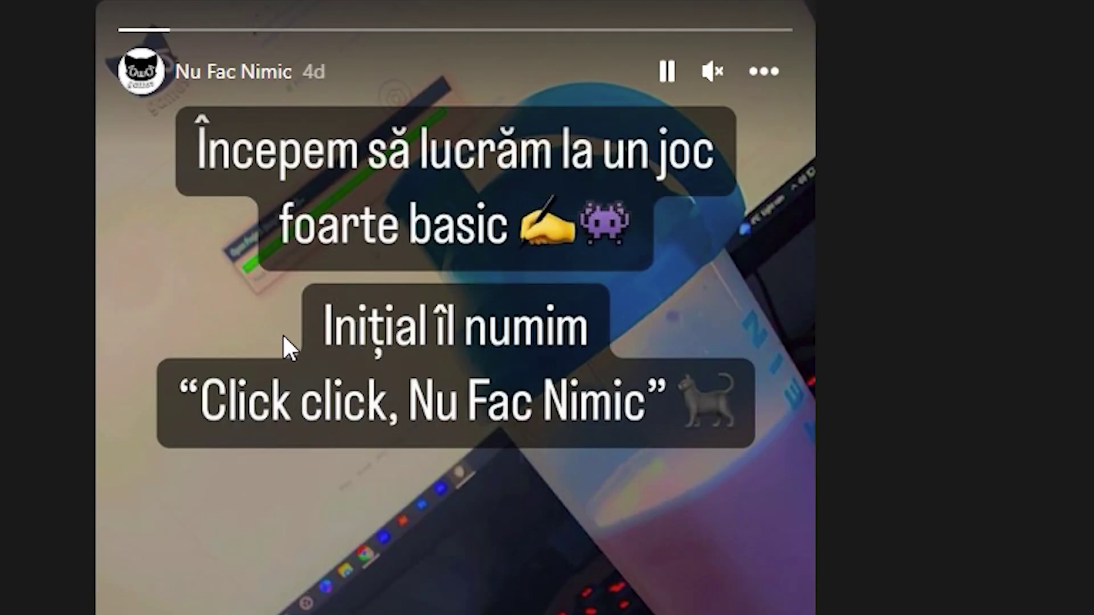